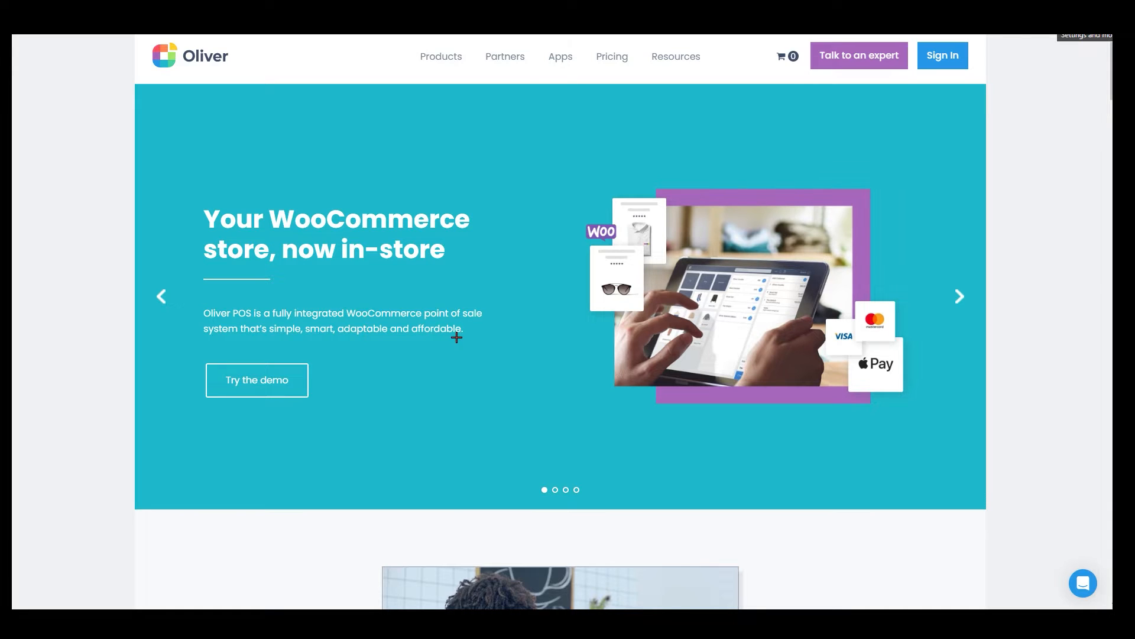
- Examine the Oliver POS homepage, including its banner slides, WooCommerce integration, hardware, integrated payments and supported store types
click(962, 298)
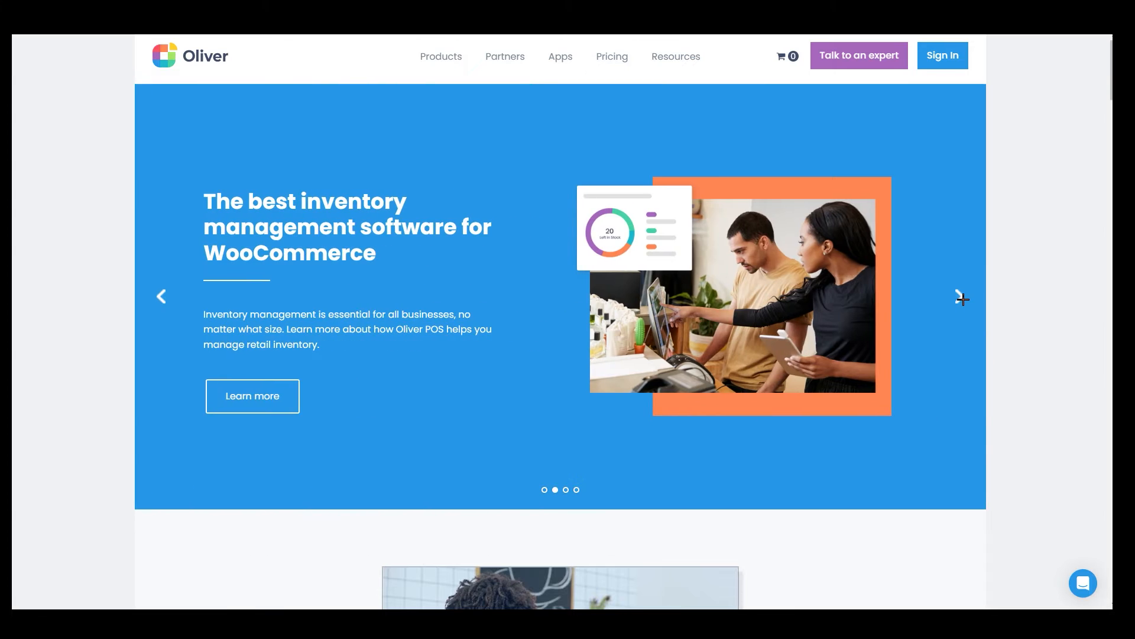
click(961, 298)
scroll(994, 325, down, 10)
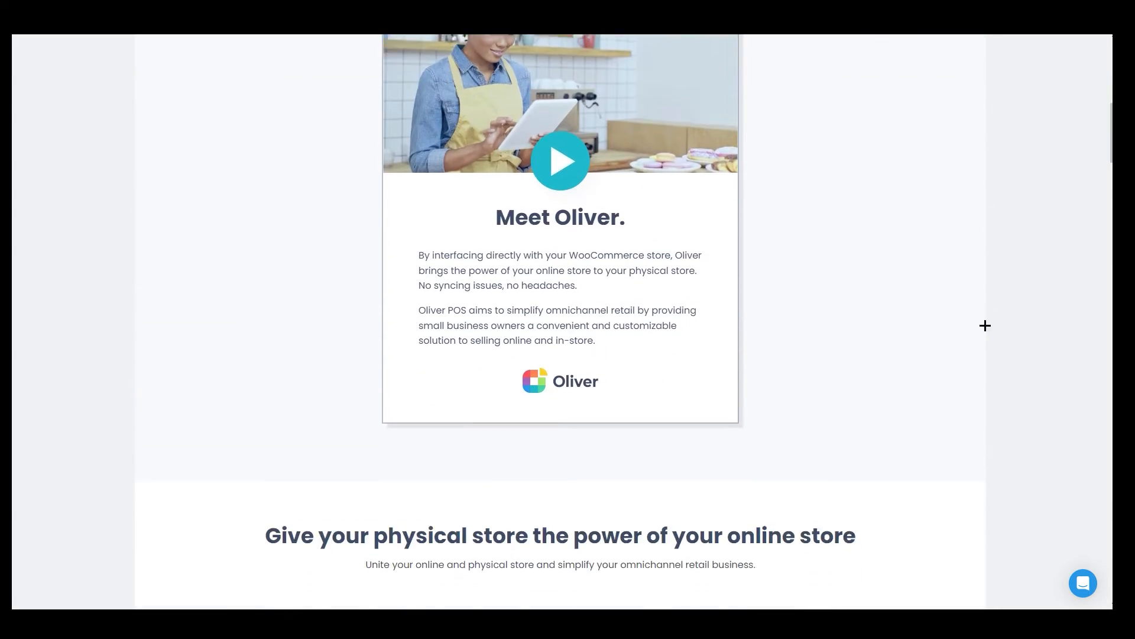
scroll(985, 325, down, 4)
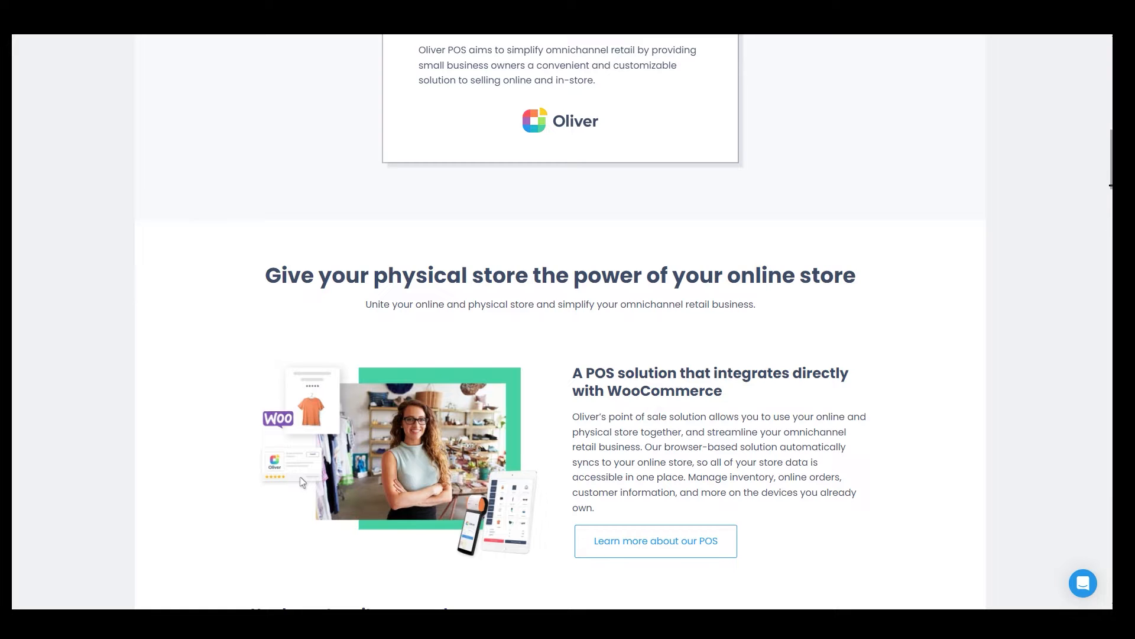
drag(1112, 188, 1111, 242)
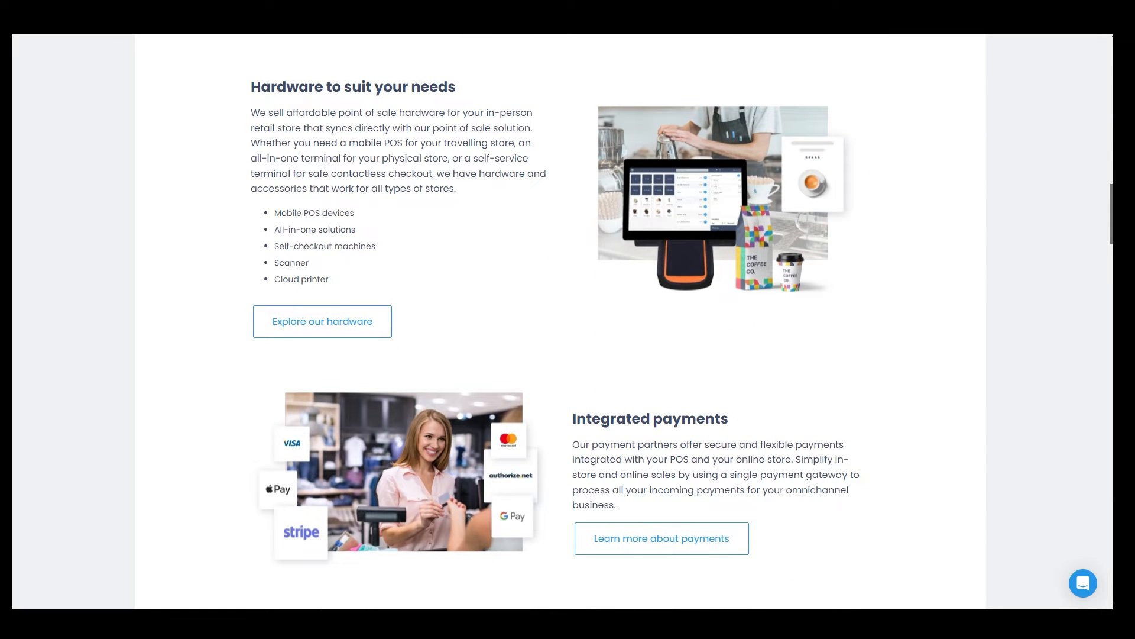
drag(1111, 242, 1112, 242)
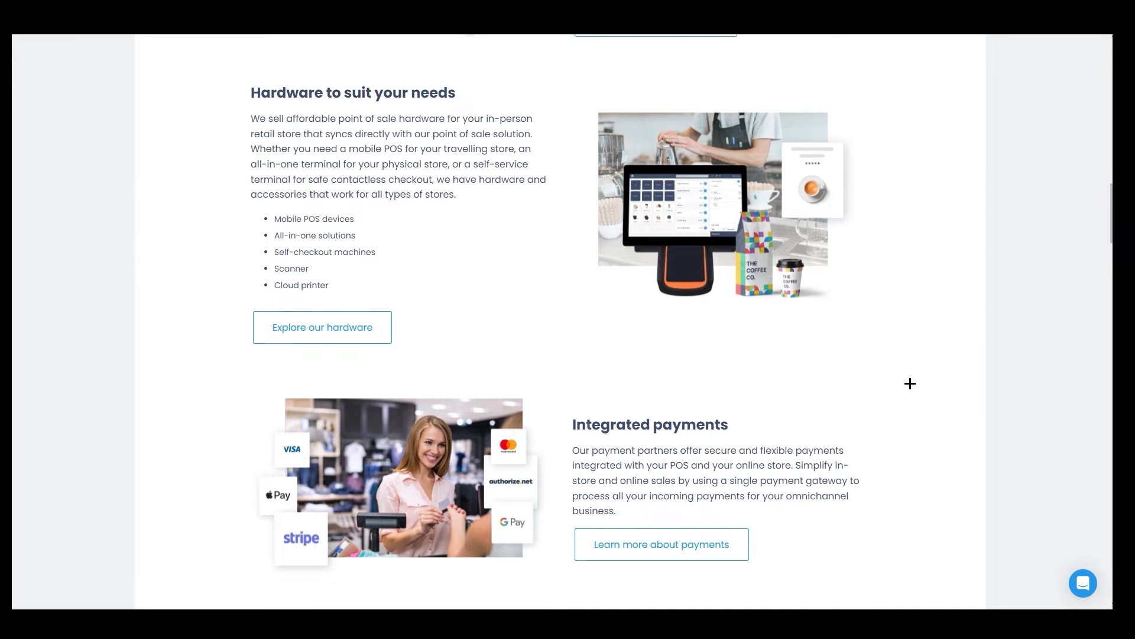
drag(577, 427, 788, 450)
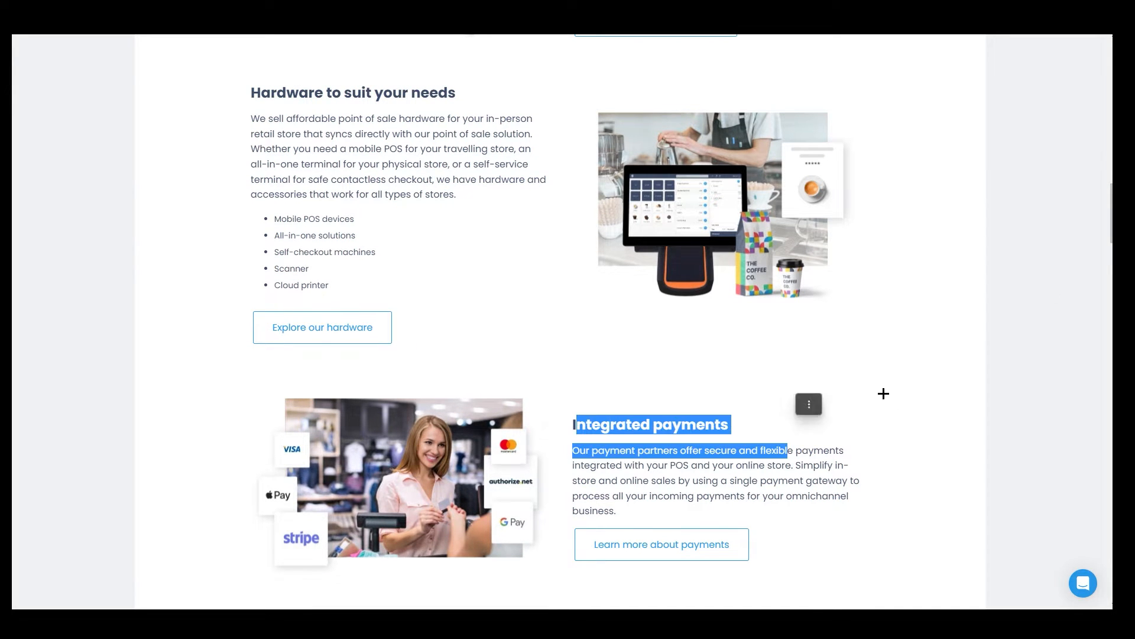
click(881, 393)
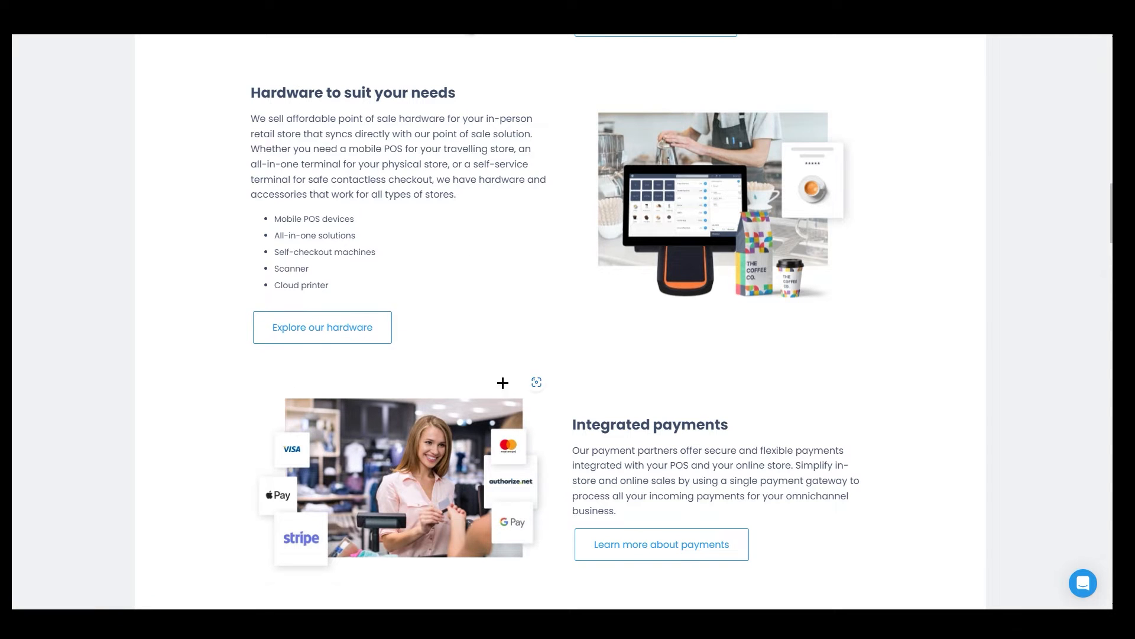
scroll(994, 318, down, 1)
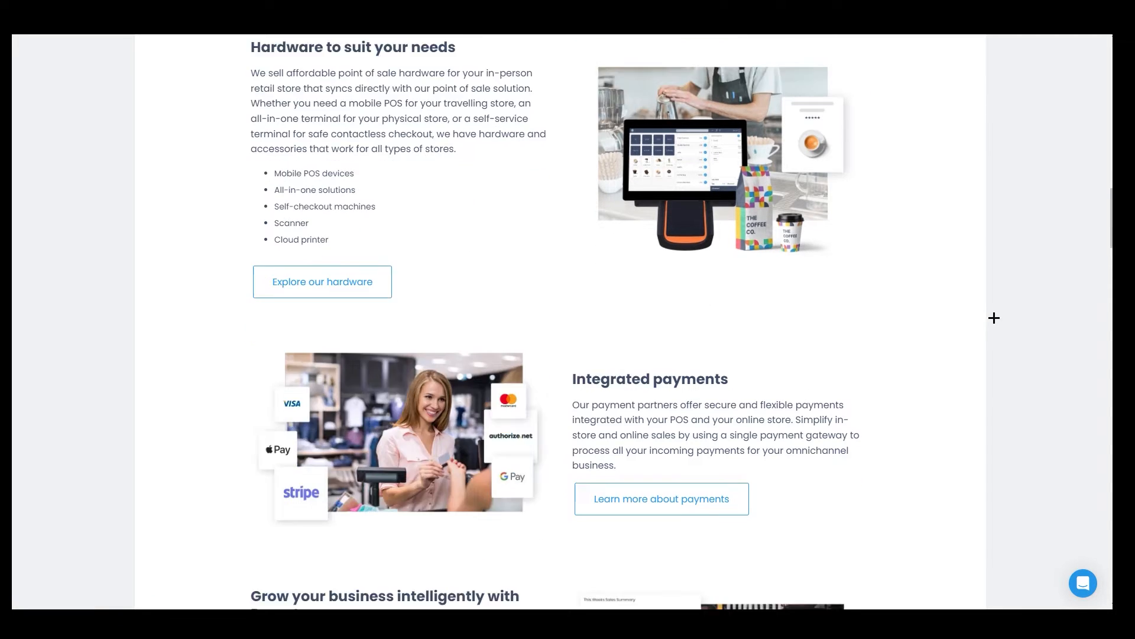
scroll(994, 317, down, 10)
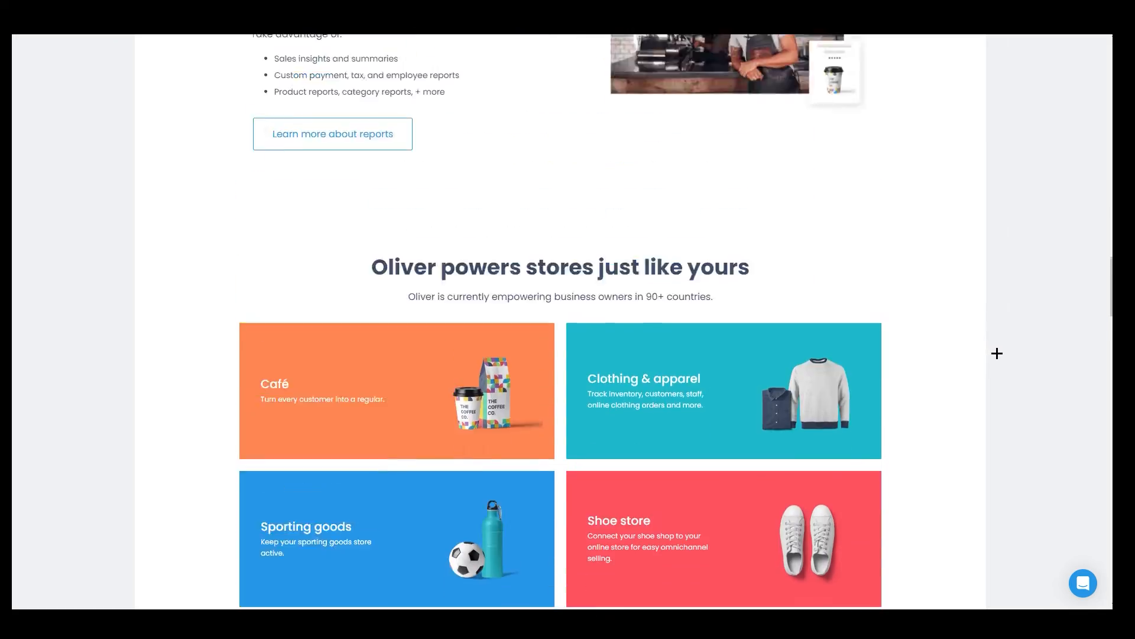
scroll(997, 353, up, 15)
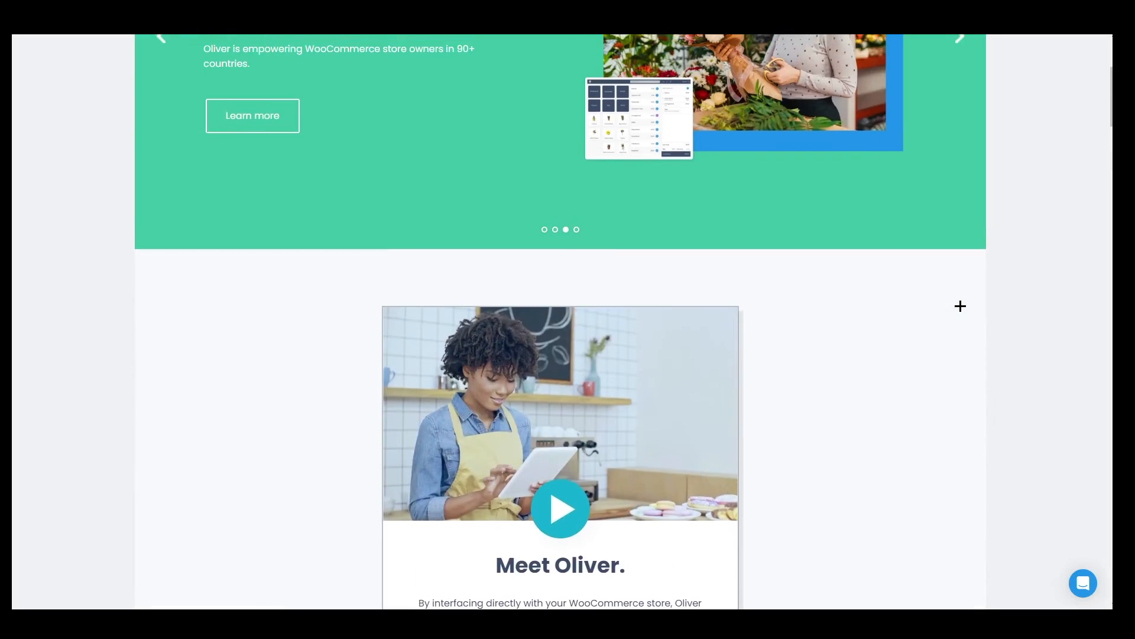
scroll(961, 305, up, 5)
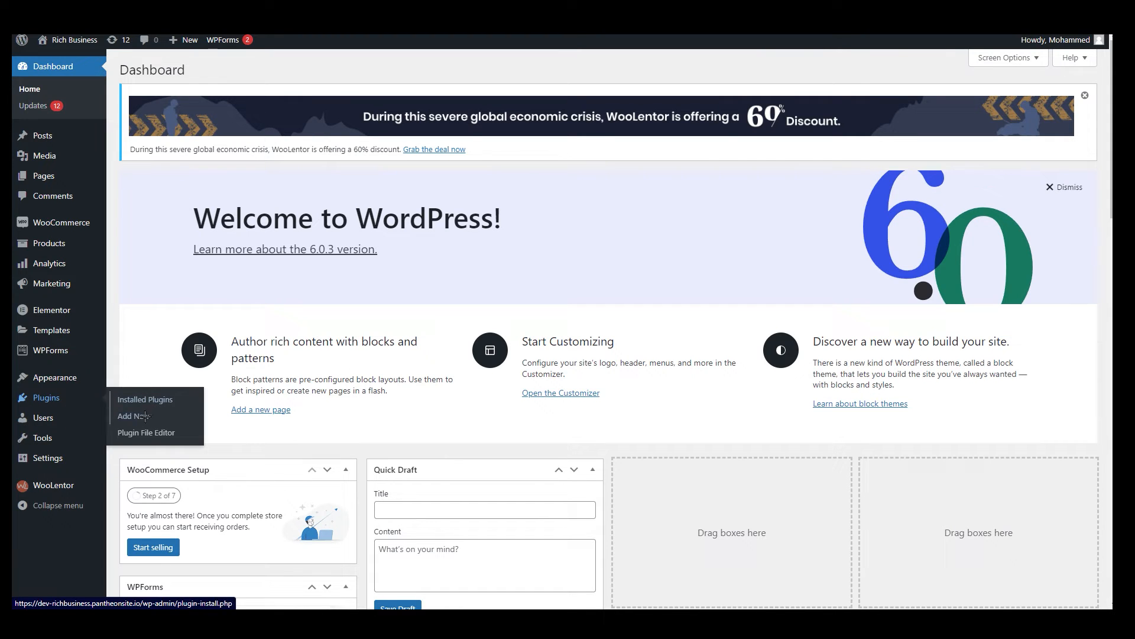
- Search the WordPress plugin directory for "oliver Point of sale", and install and activate Oliver POS – A WooCommerce Point of Sale (POS)
click(133, 415)
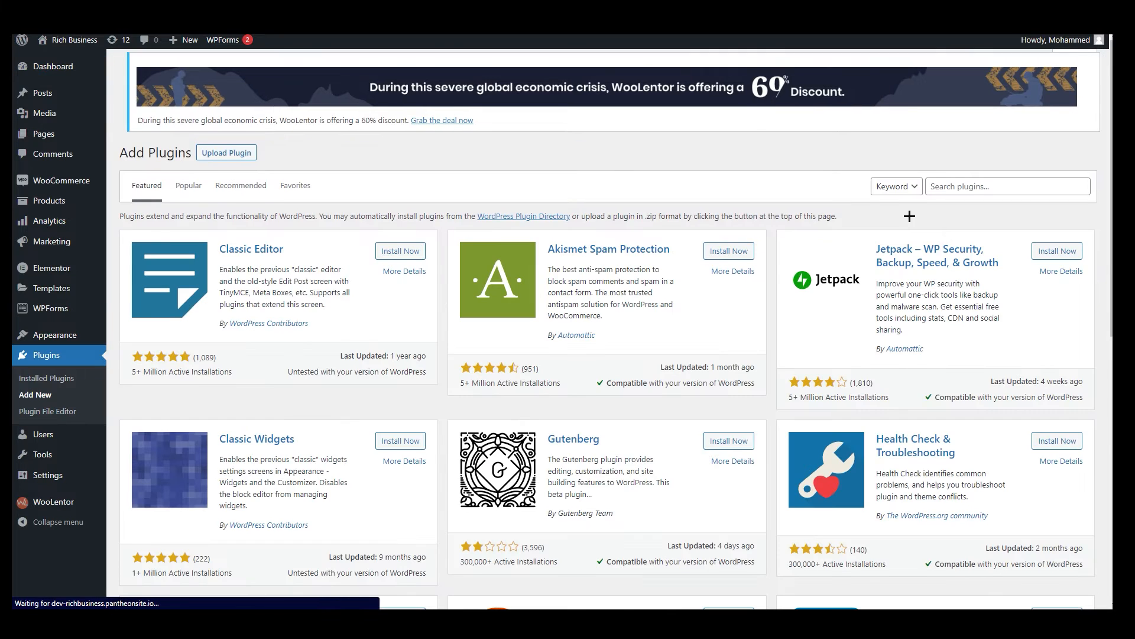
click(953, 185)
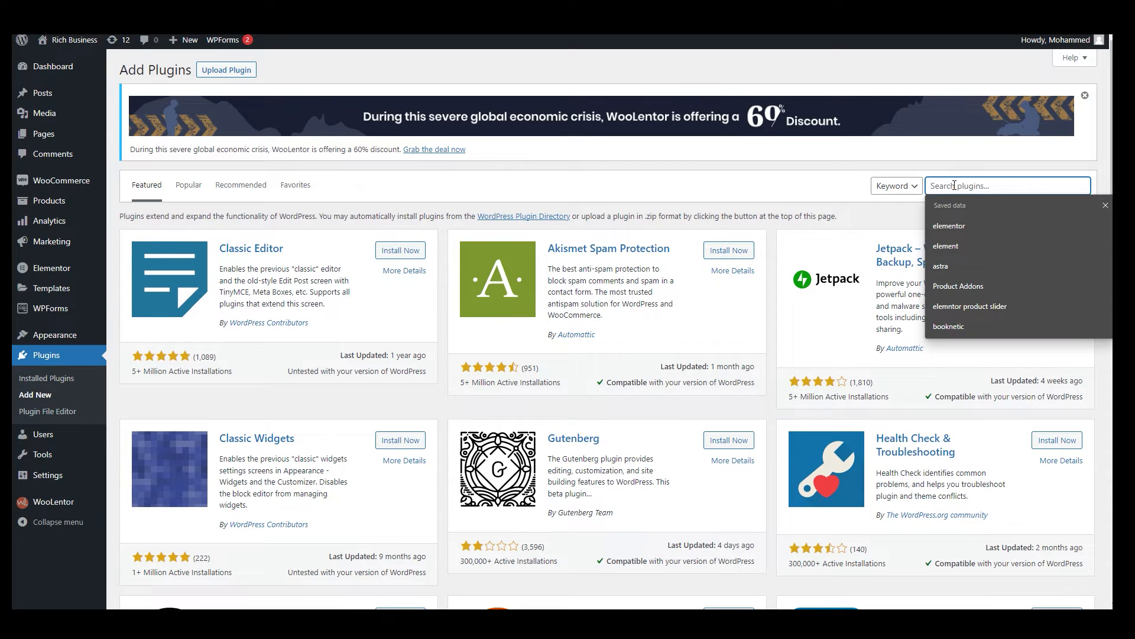
text(oliver Po)
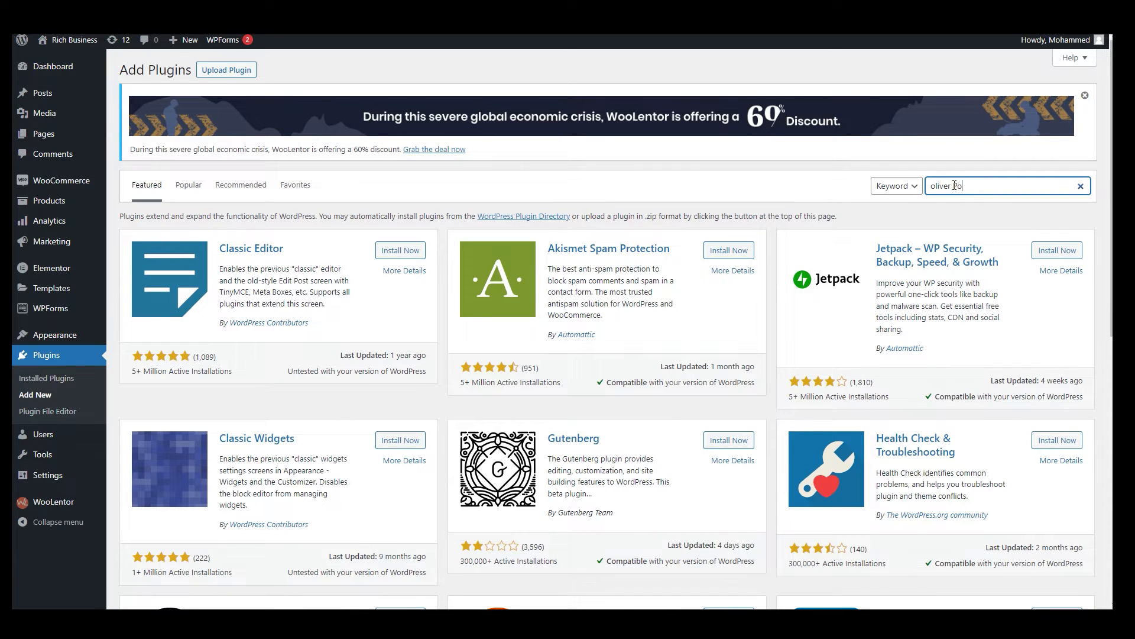
text(int of sale)
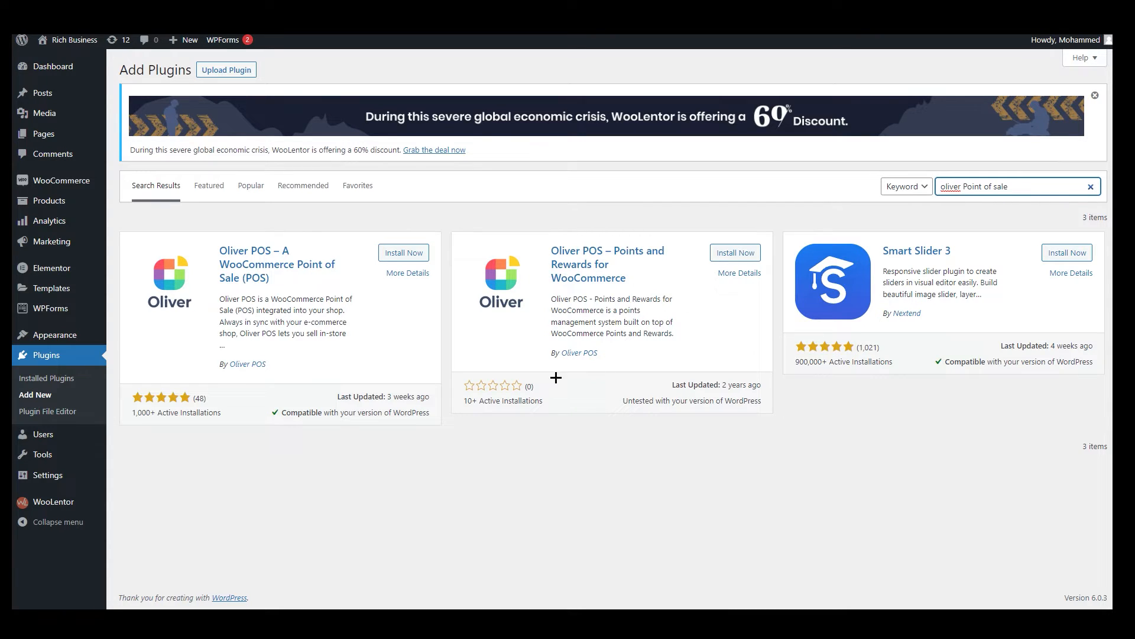
click(412, 253)
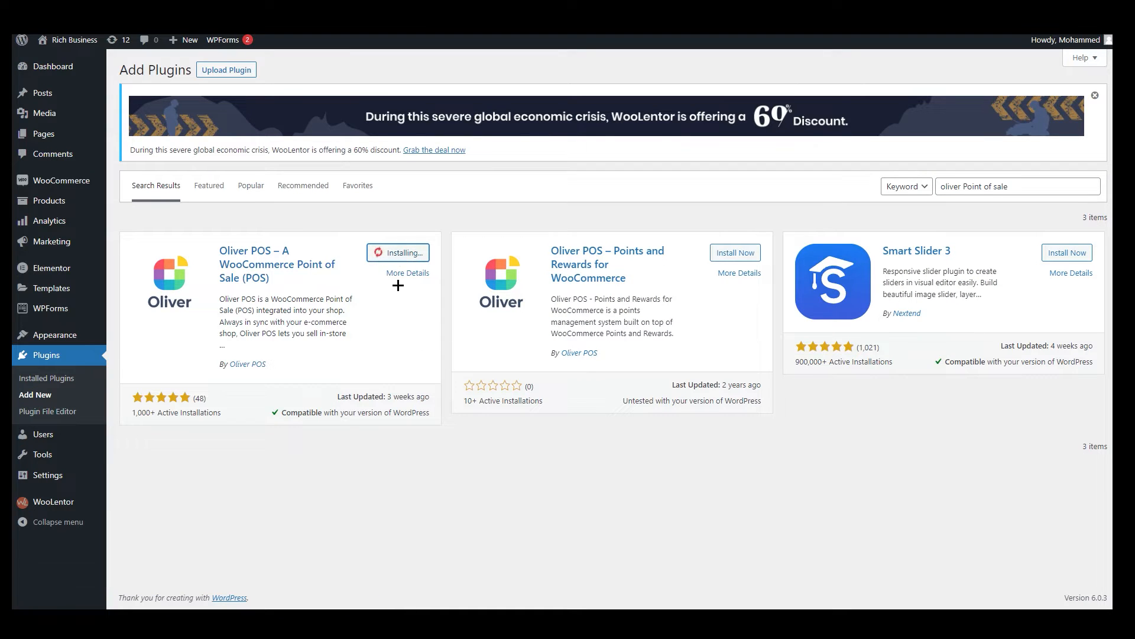
click(417, 254)
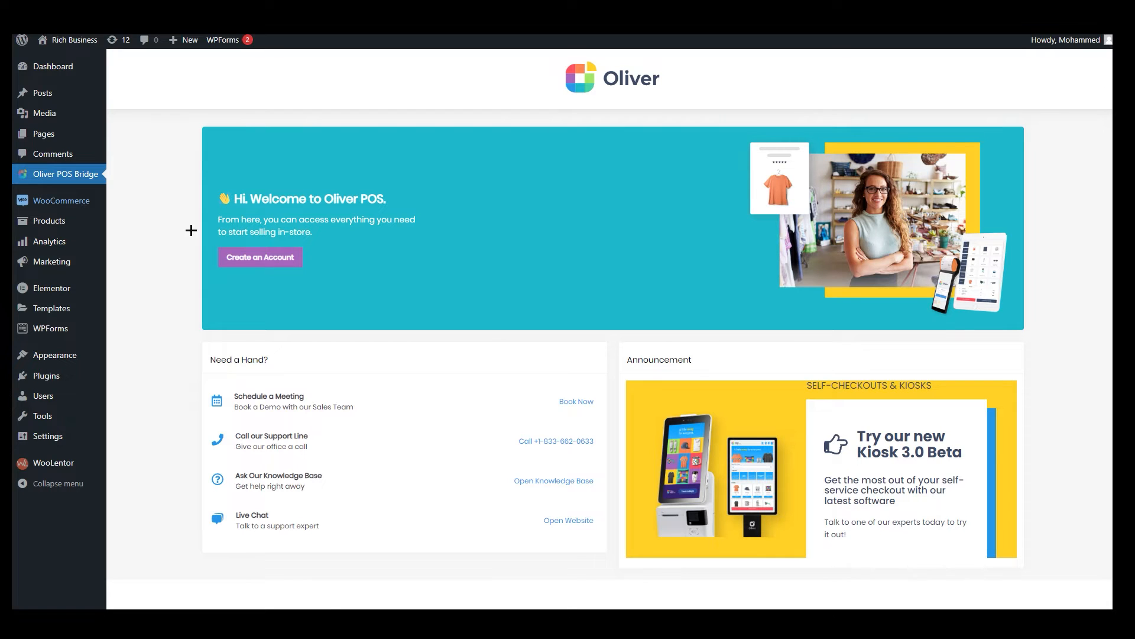
- Create an Oliver POS account by signing up with a Google account and granting oliverpos.com the requested access
click(281, 262)
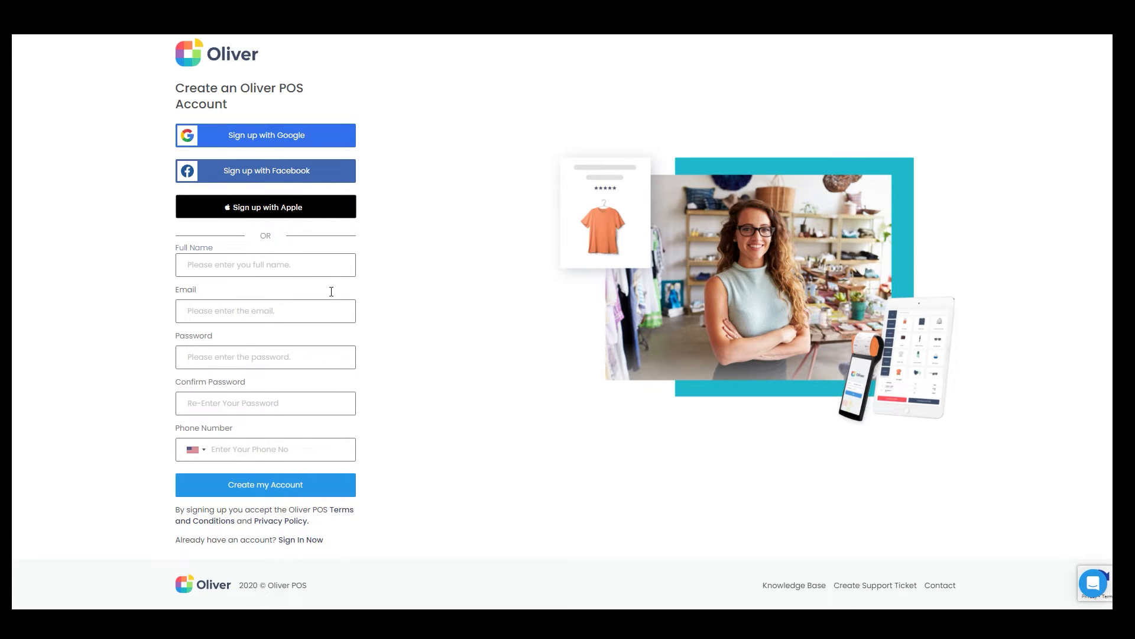
click(278, 134)
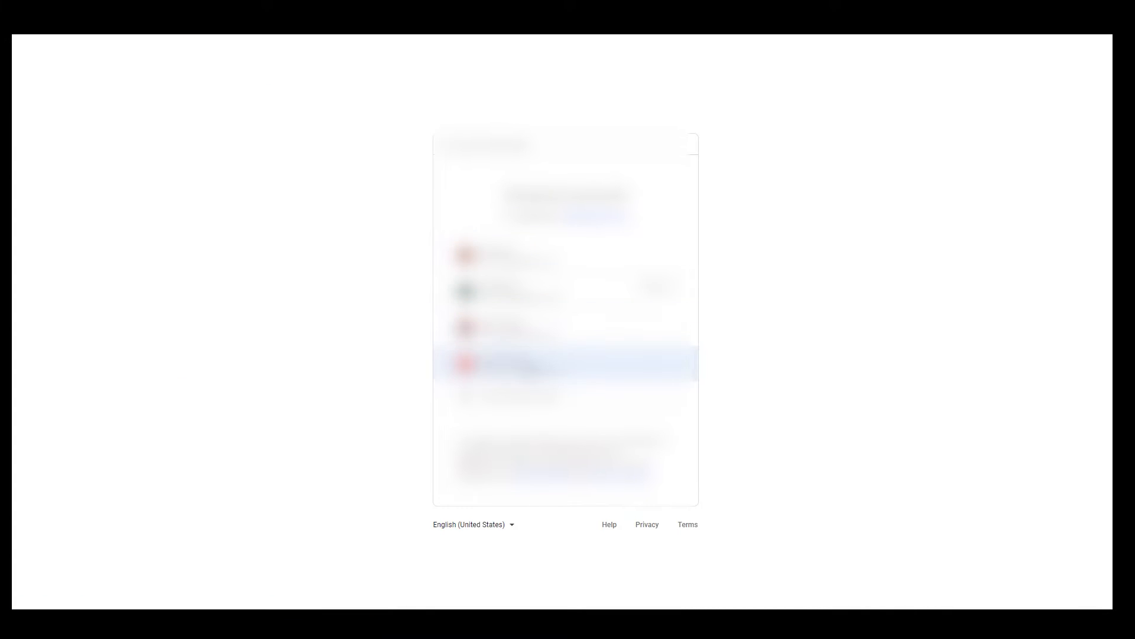
click(502, 362)
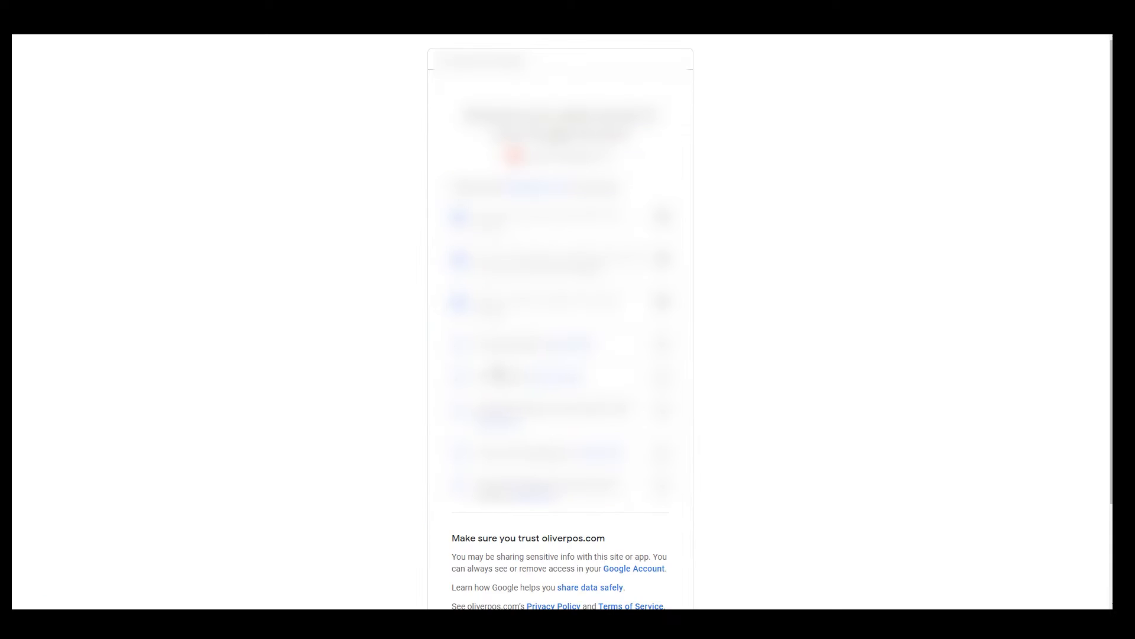
scroll(560, 319, down, 3)
click(608, 527)
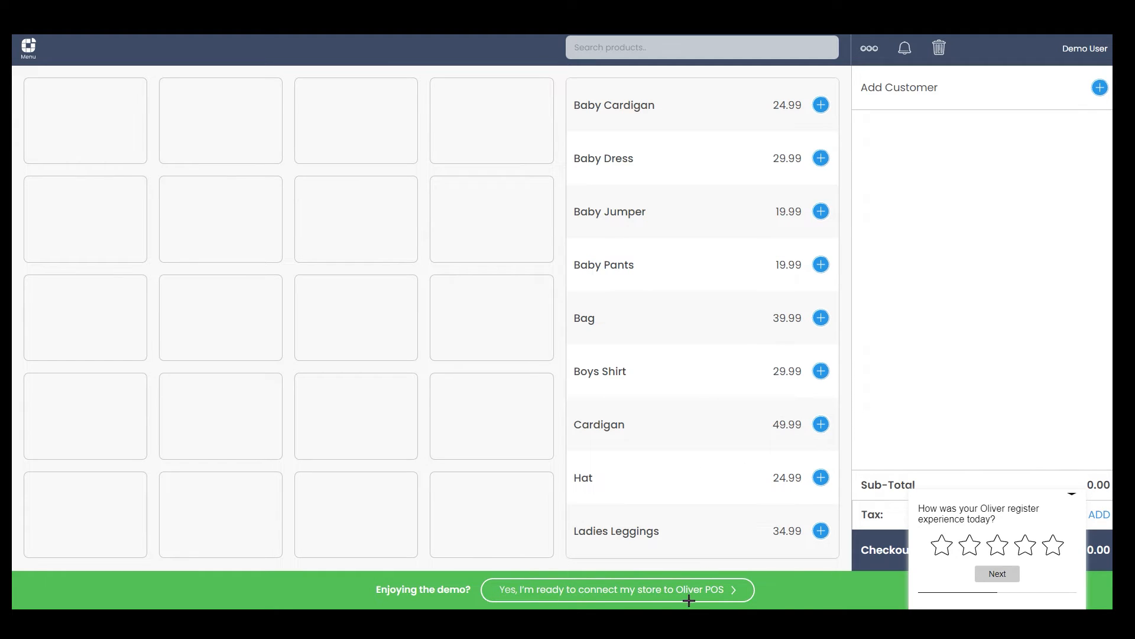
- Connect the store to Oliver POS from the demo register and sync its WooCommerce products
click(728, 592)
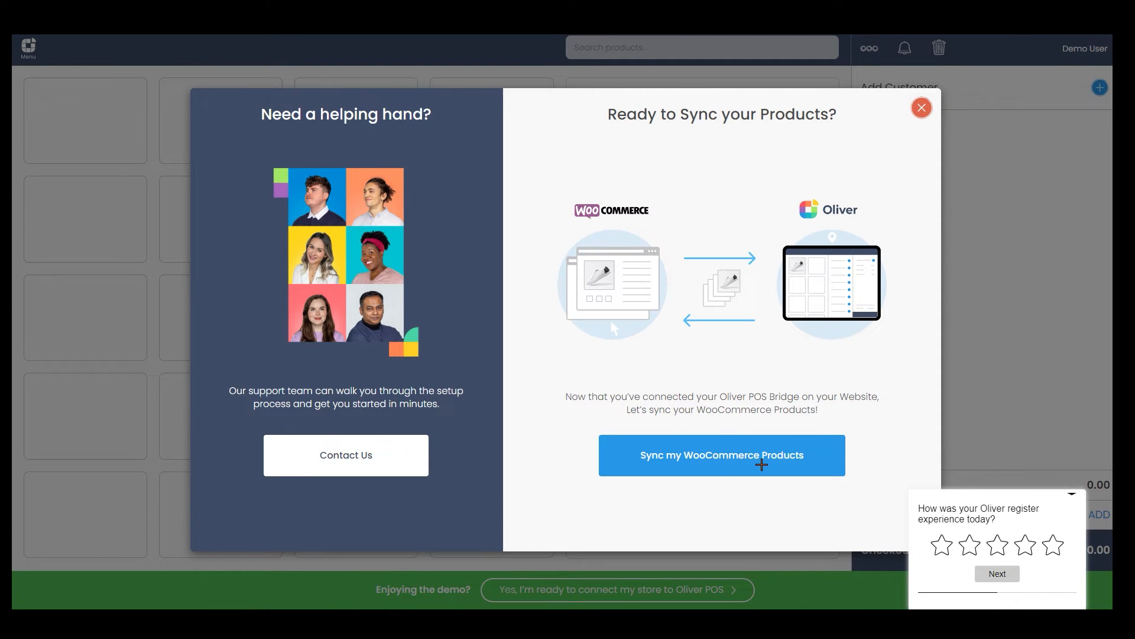
click(761, 465)
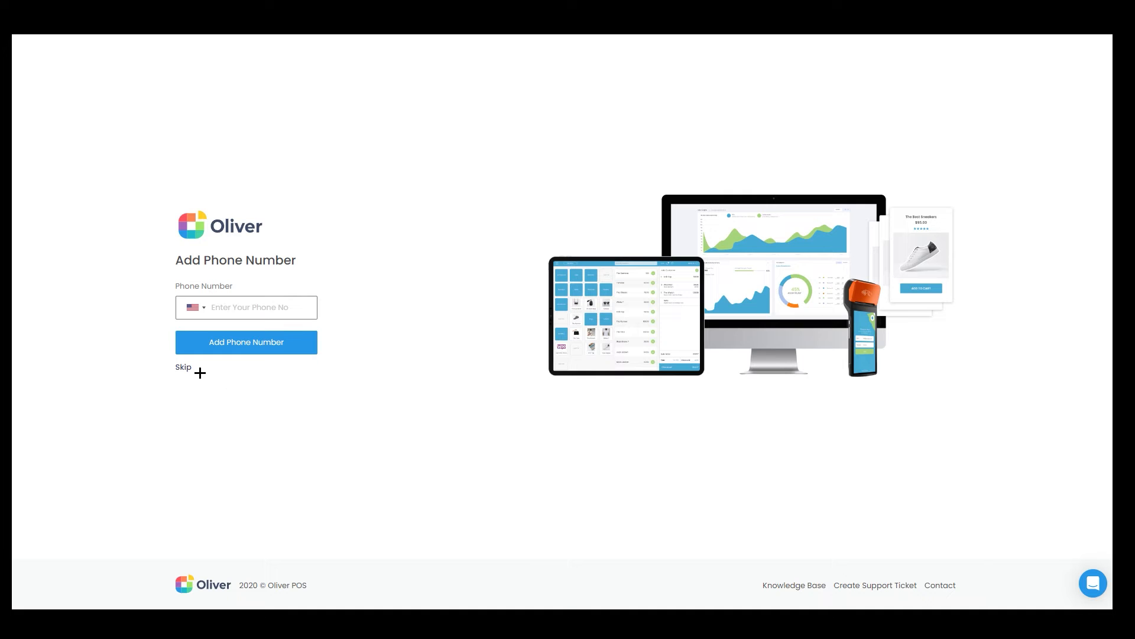
- Open the shop management dashboard, skipping both requests for a phone number
click(181, 368)
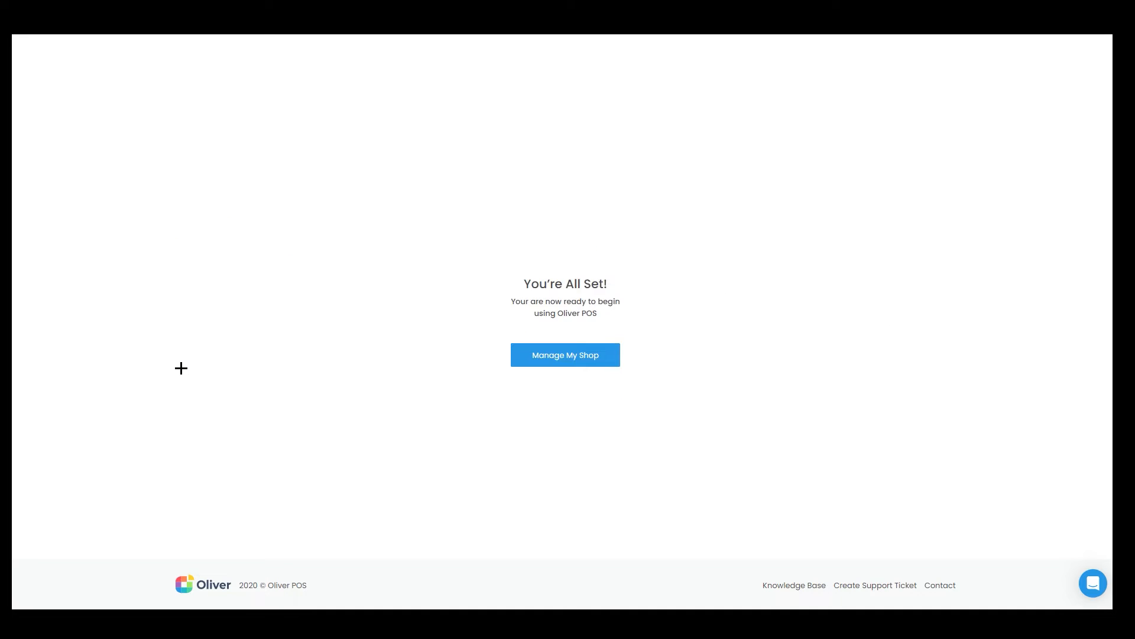
click(557, 391)
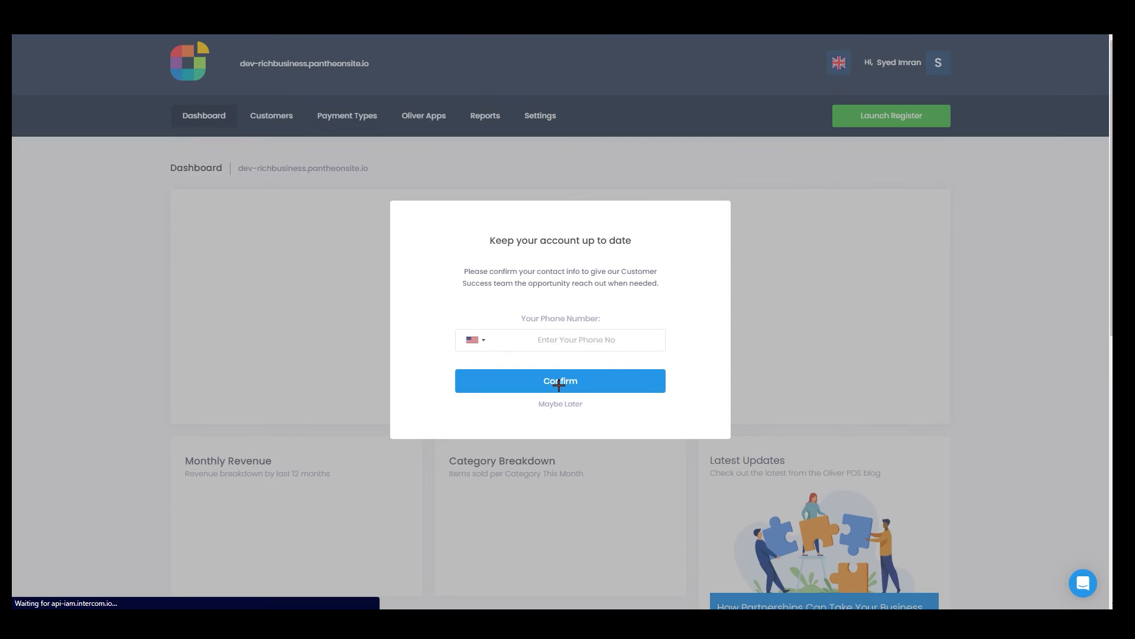
click(560, 403)
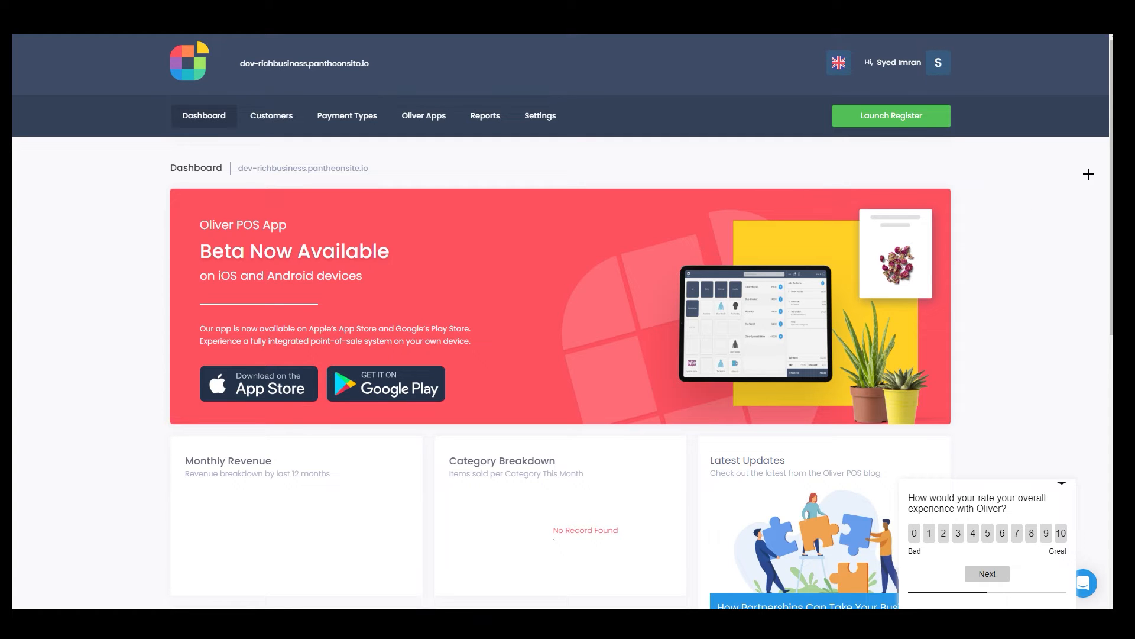
- Review the dashboard's revenue, sales, orders and best-seller sections, and open the customer list
scroll(1082, 248, down, 5)
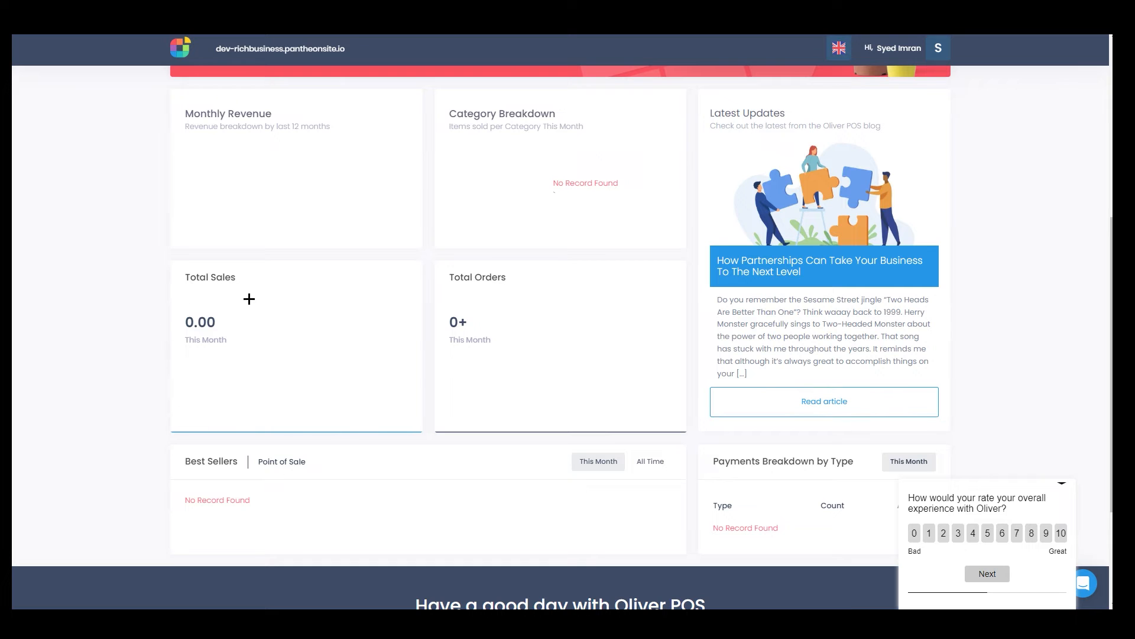
scroll(265, 240, up, 4)
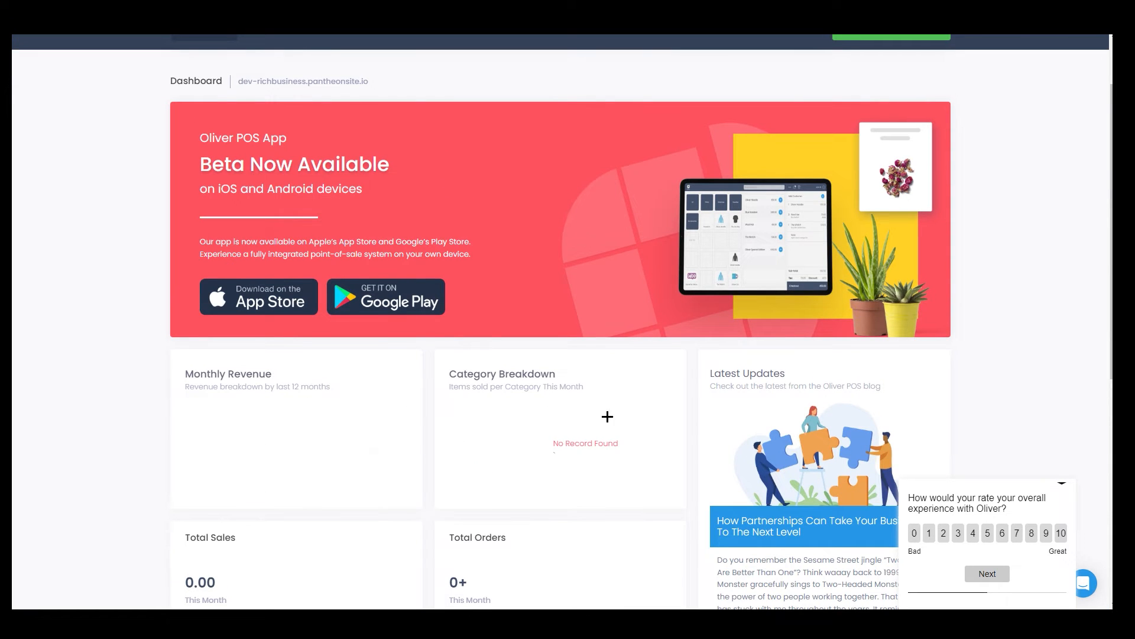
scroll(394, 369, down, 4)
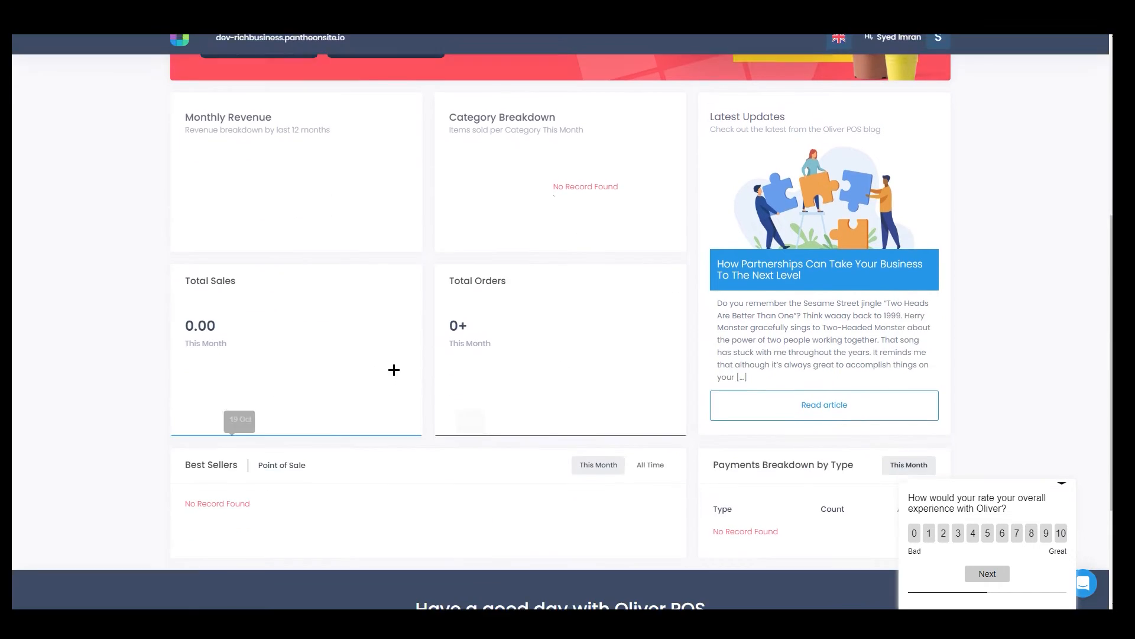
scroll(261, 451, up, 5)
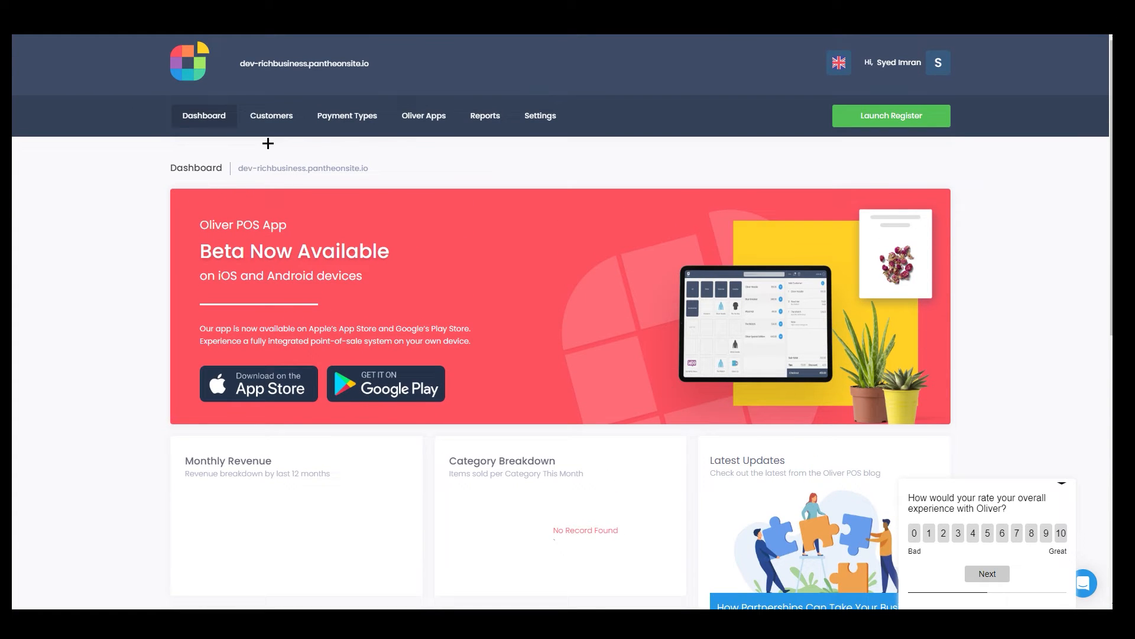
click(277, 119)
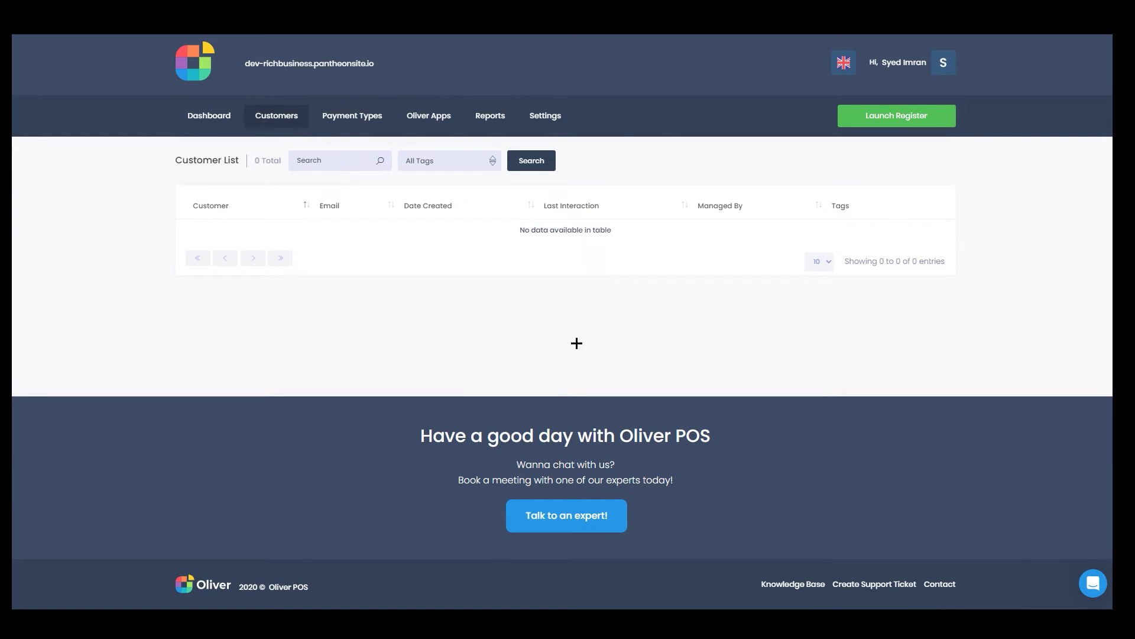
- Look through the store's payment types page and open the Oliver Apps catalogue
click(362, 117)
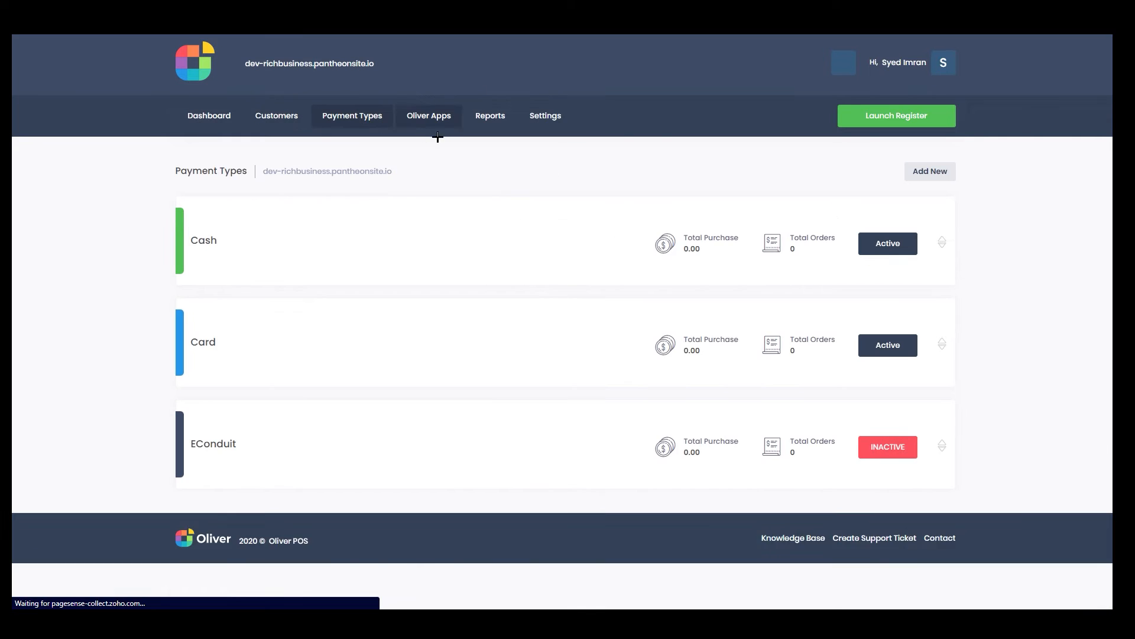
scroll(574, 487, down, 4)
scroll(465, 459, up, 4)
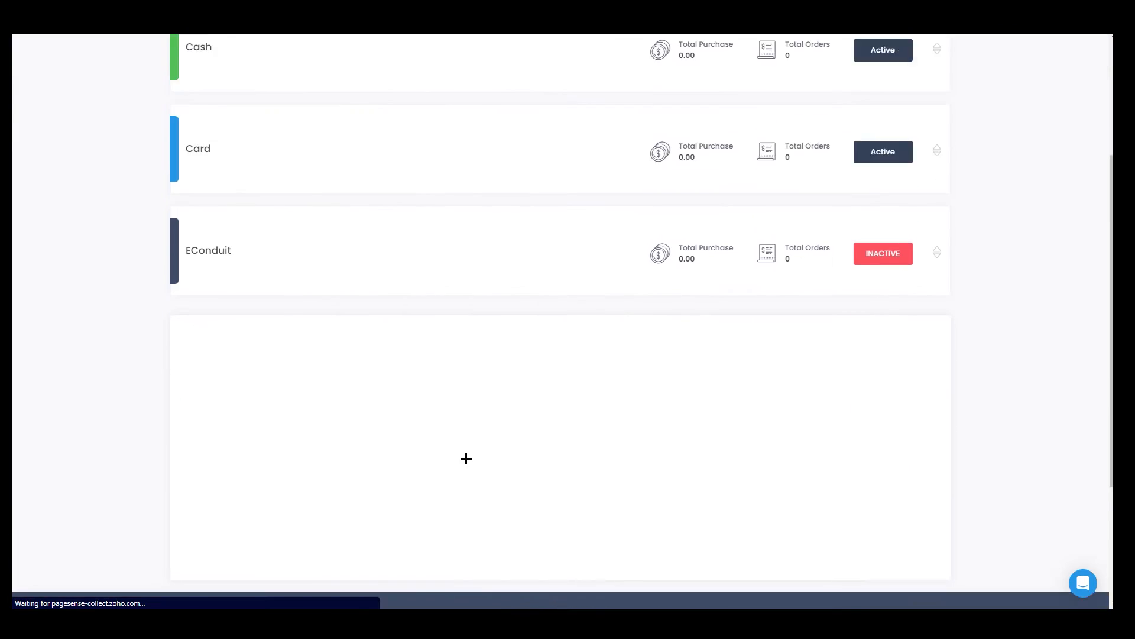
scroll(393, 414, down, 2)
scroll(404, 314, up, 2)
scroll(410, 283, down, 5)
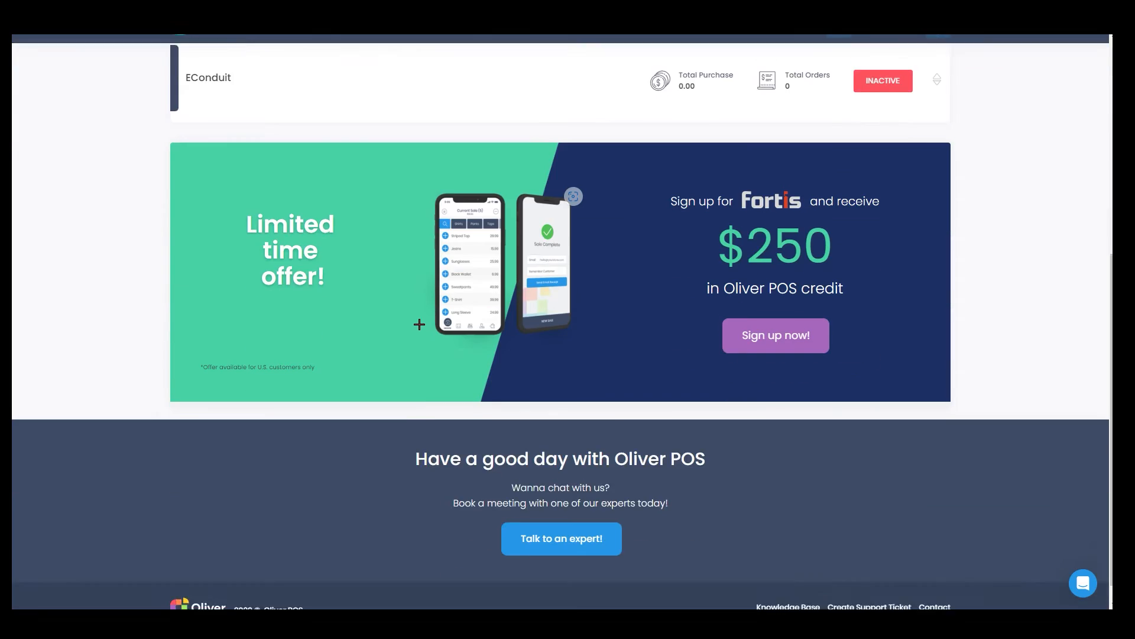
scroll(409, 283, up, 5)
click(454, 119)
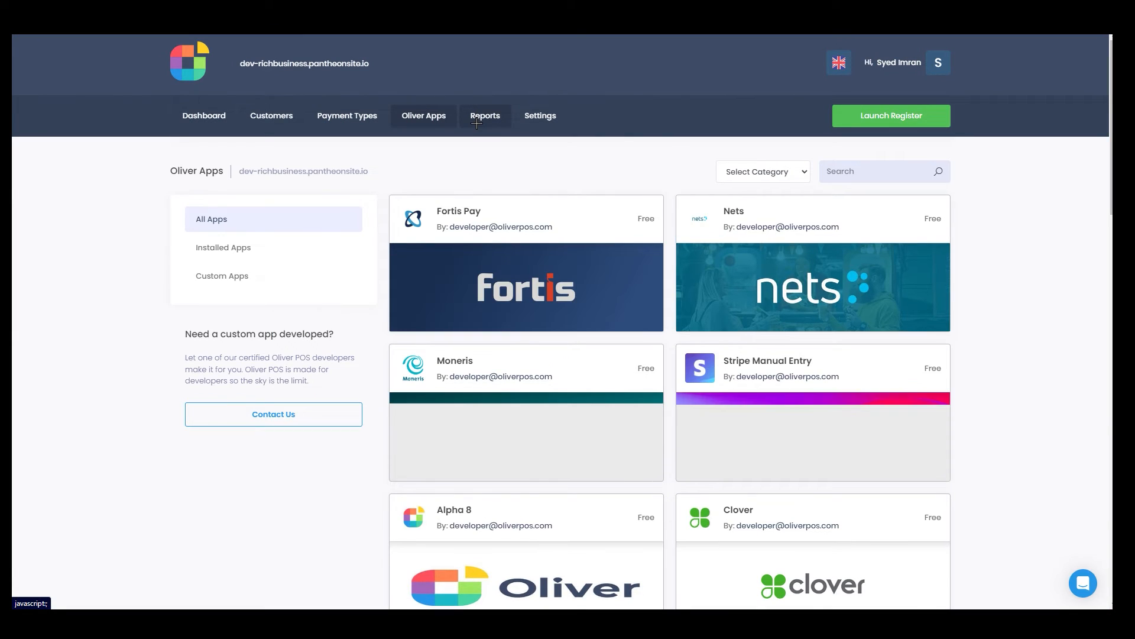
- Look over the Oliver Apps catalogue and the list of available report types
click(476, 122)
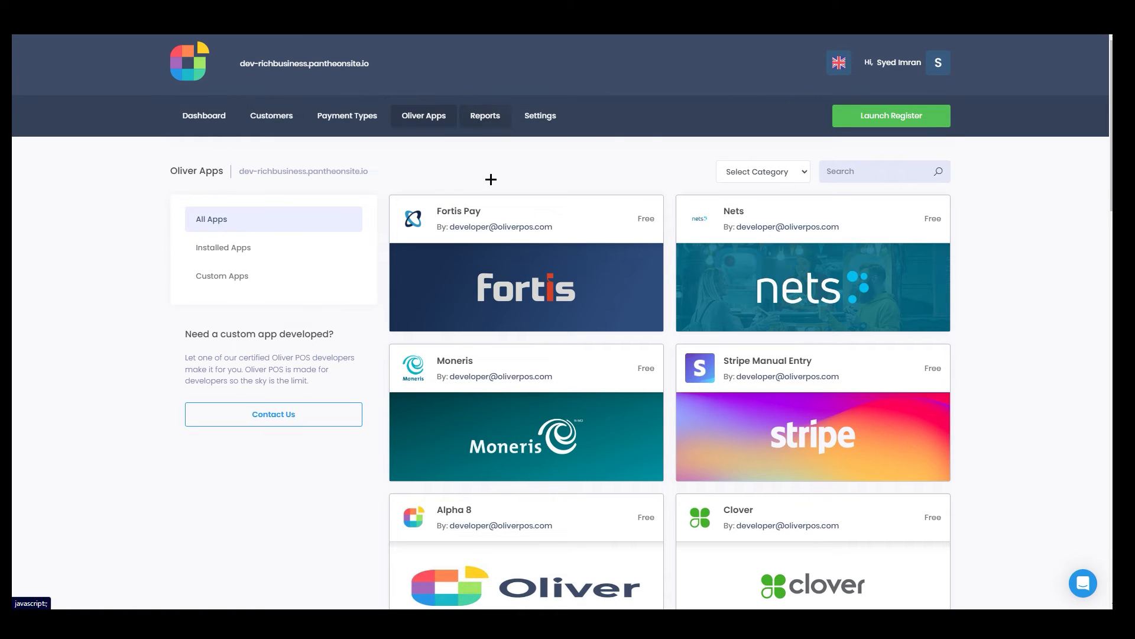
scroll(737, 407, down, 3)
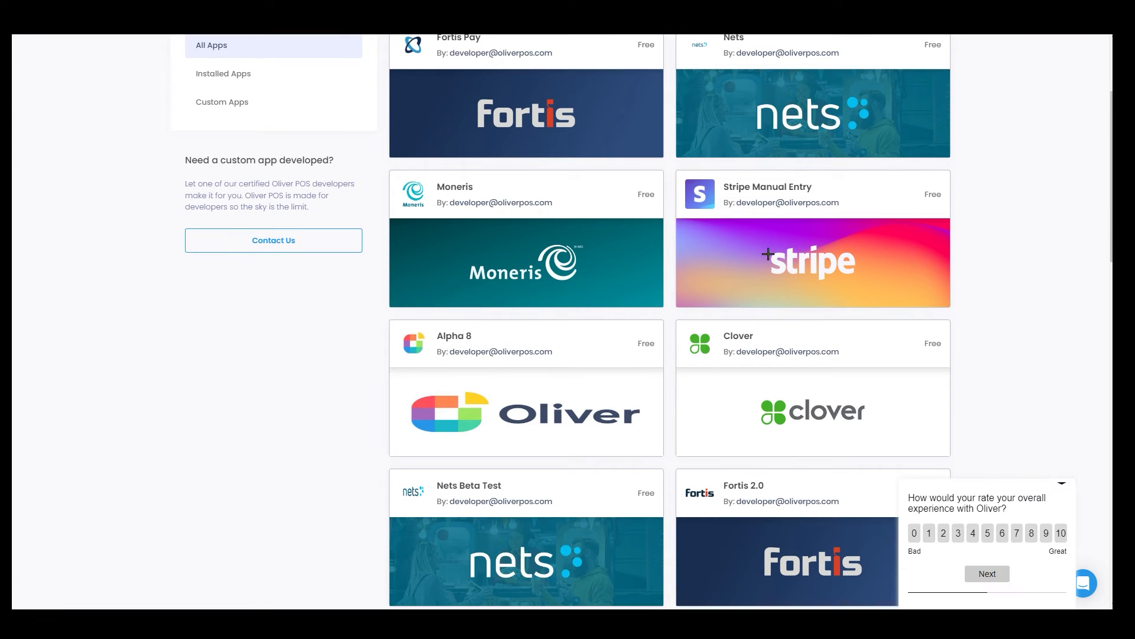
scroll(851, 253, up, 3)
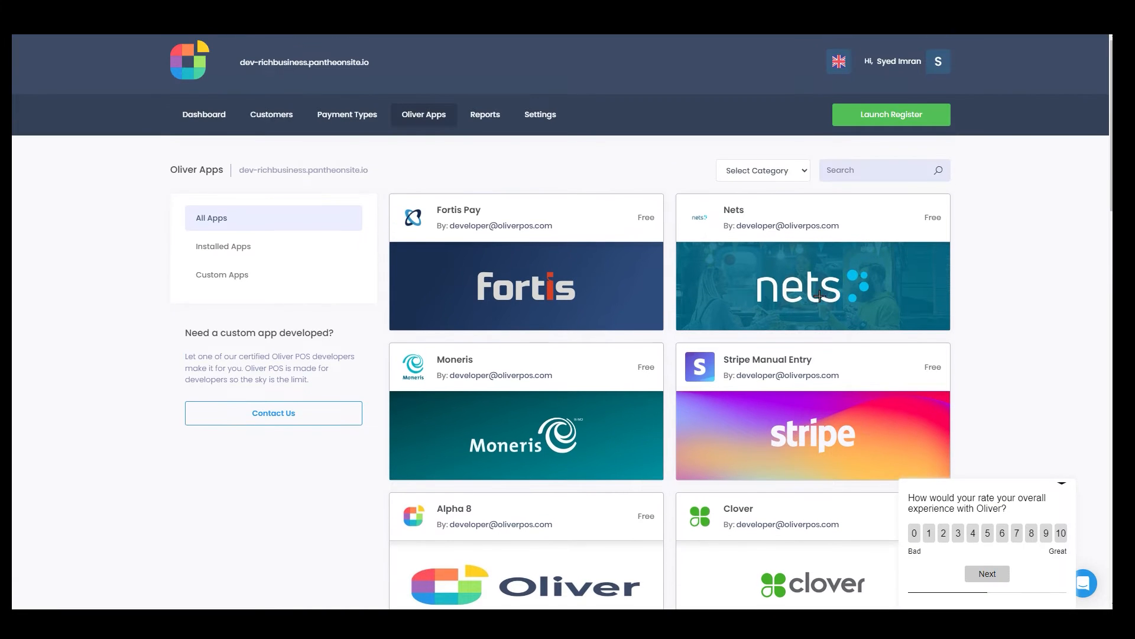
click(495, 114)
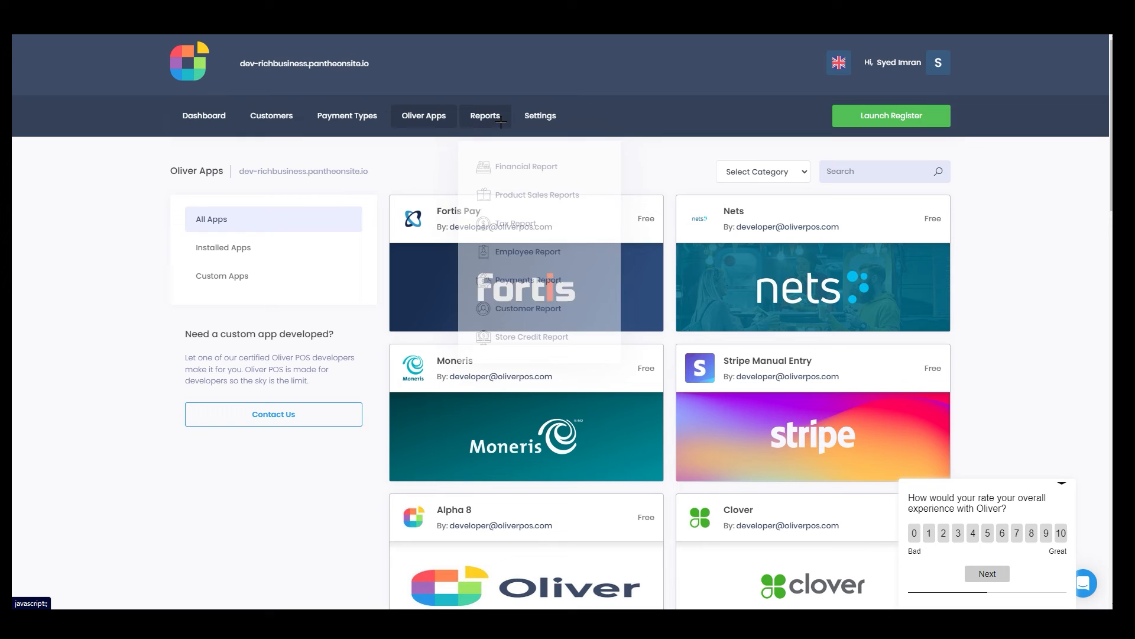
- Look over the settings categories and open the Registers page
click(544, 116)
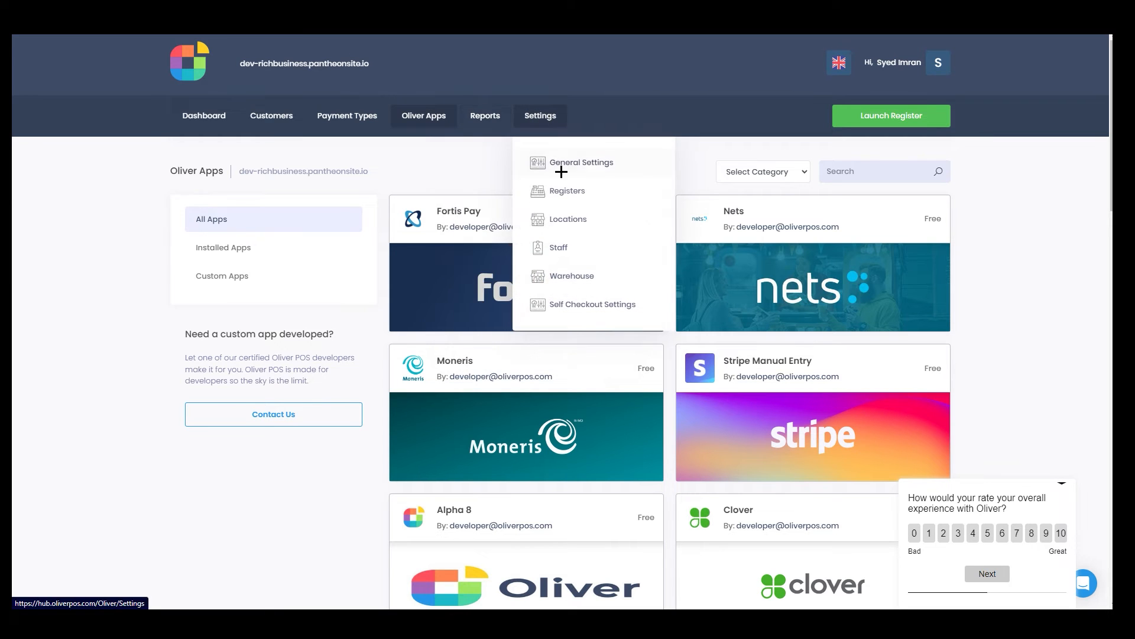
click(506, 133)
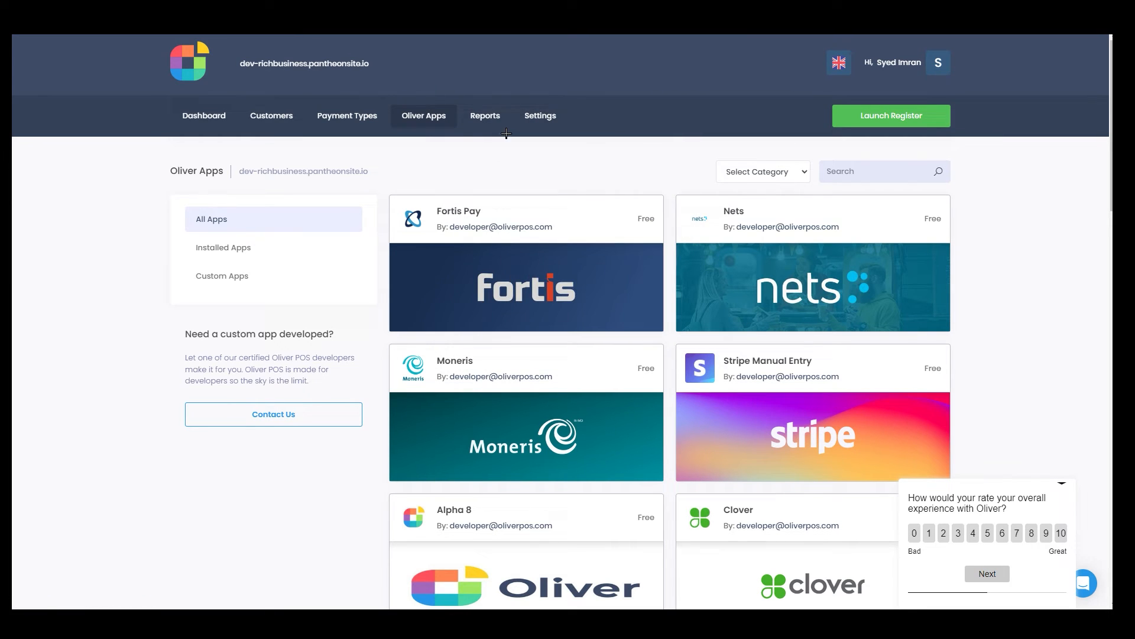
click(540, 116)
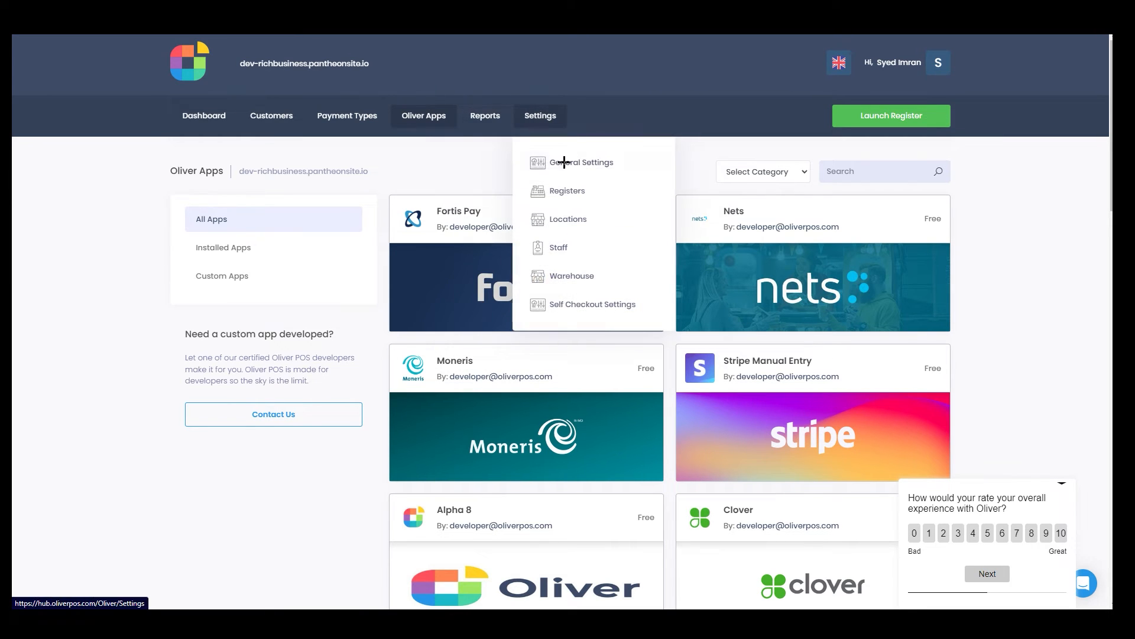
click(590, 190)
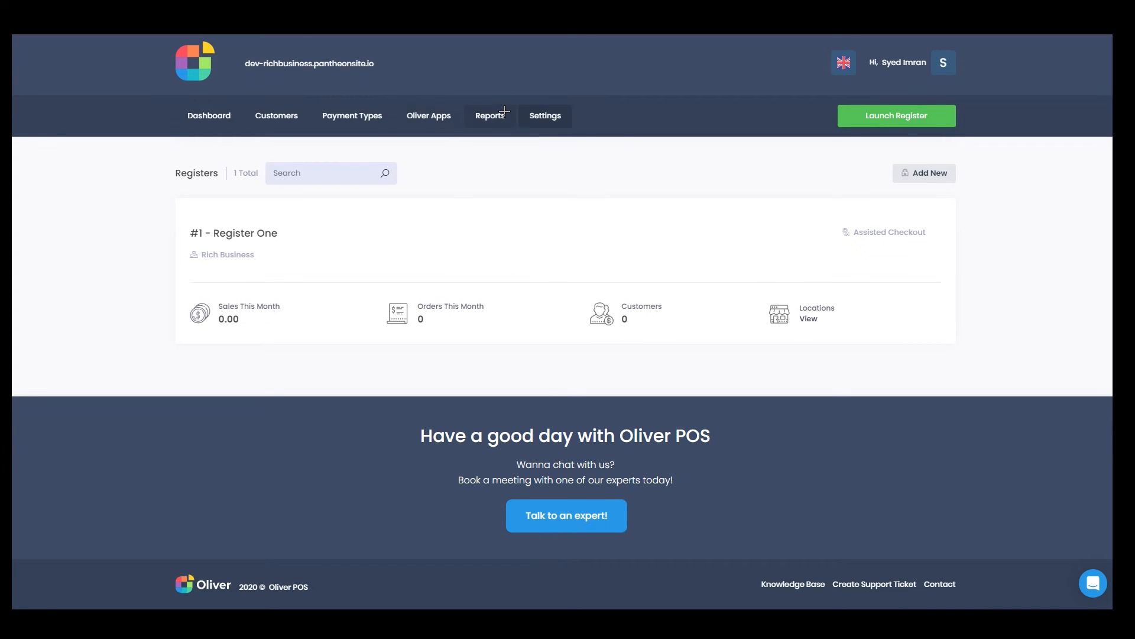
- Launch Register One of Rich Business and create a four-digit PIN for it
mouse_move(549, 120)
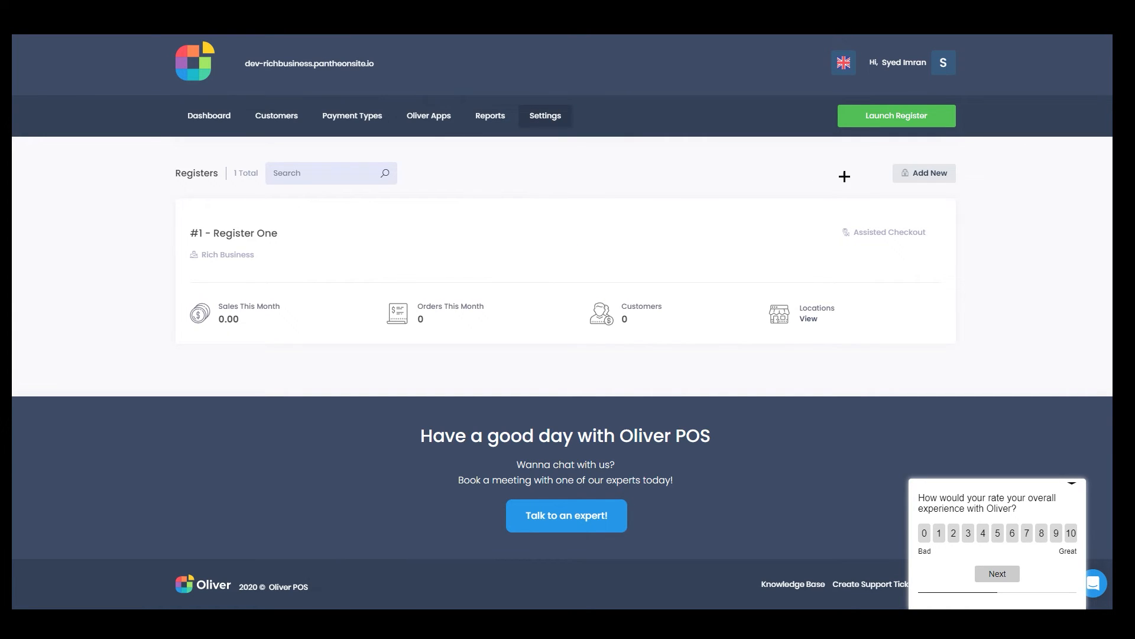
click(922, 172)
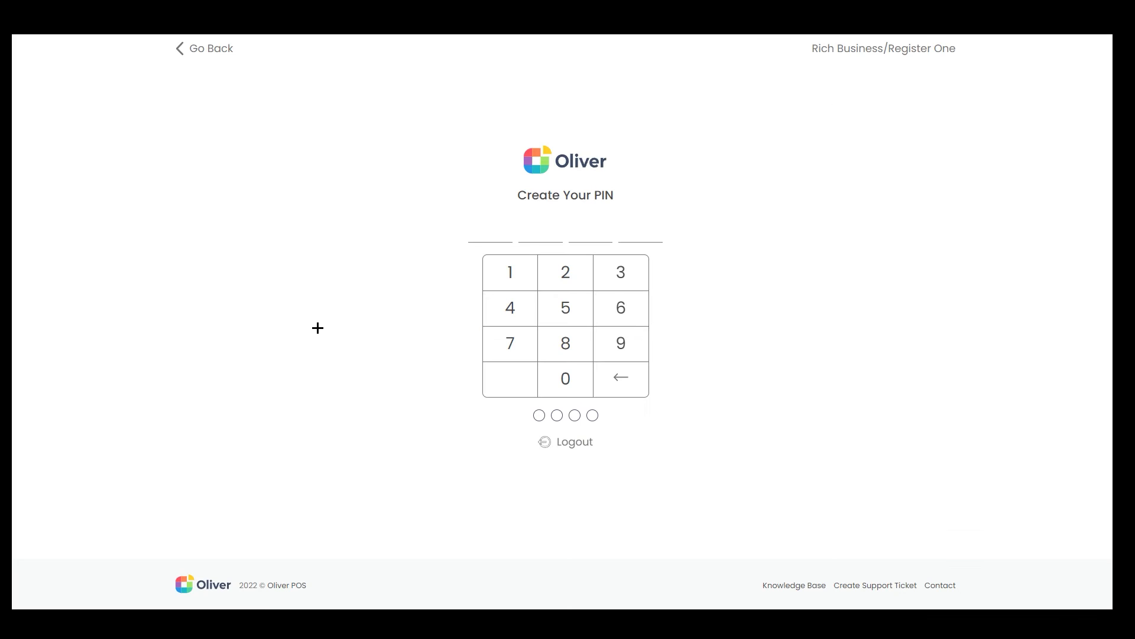
click(563, 381)
click(563, 381)
click(563, 380)
click(563, 381)
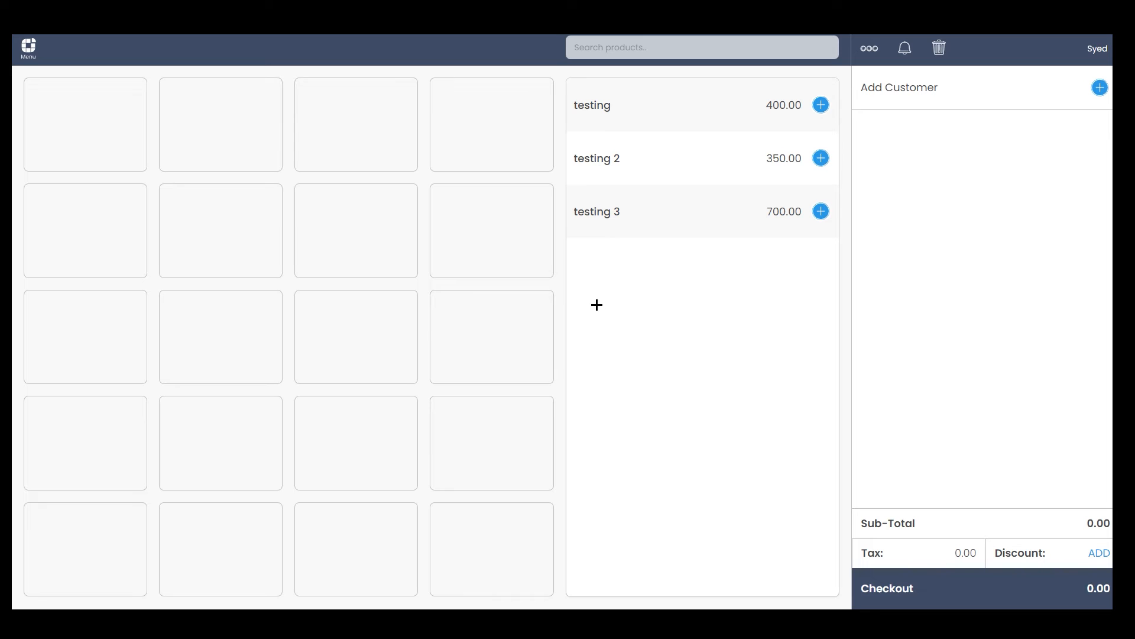
- Try adding the testing product to the cart and removing it, and try to place it on an empty tile
click(816, 110)
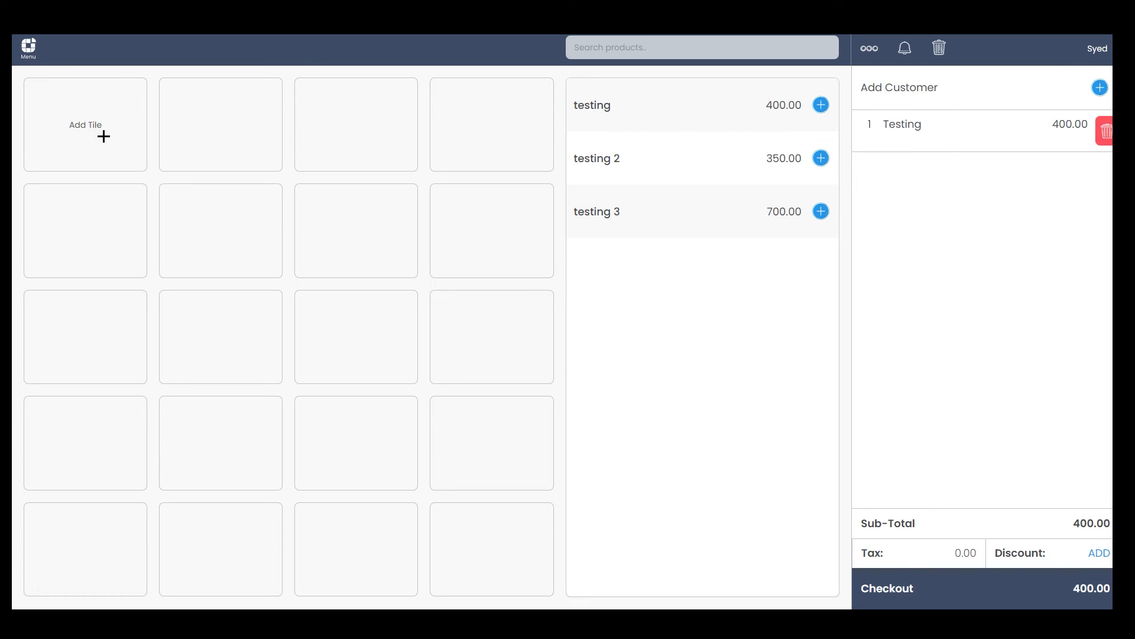
click(1107, 128)
drag(706, 113, 144, 131)
click(731, 311)
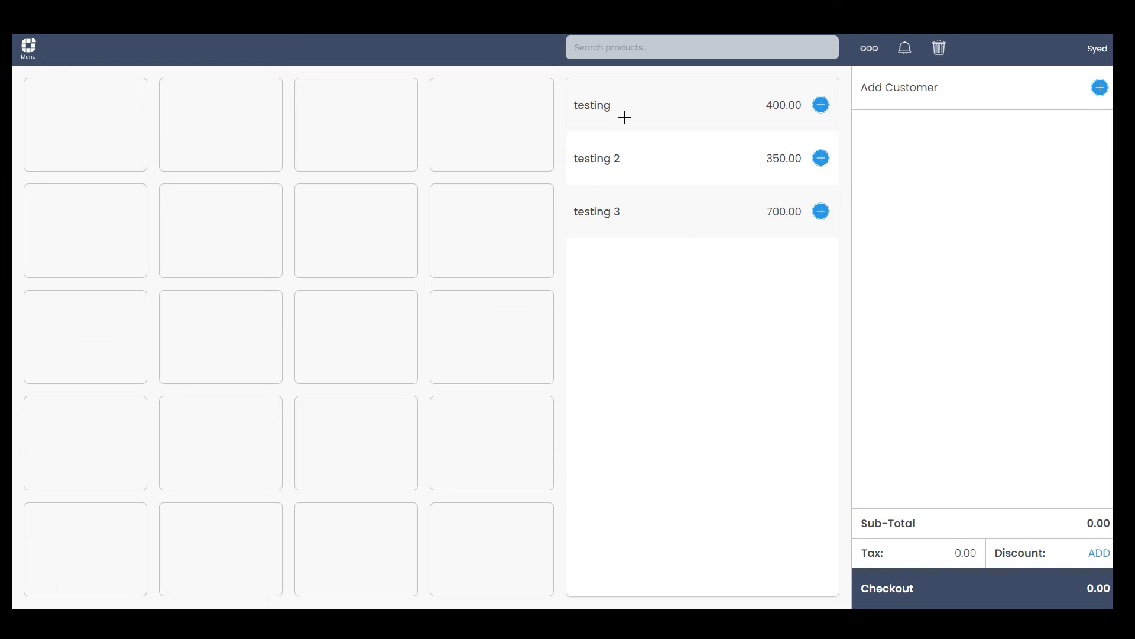
right_click(625, 117)
click(595, 258)
drag(603, 109, 540, 129)
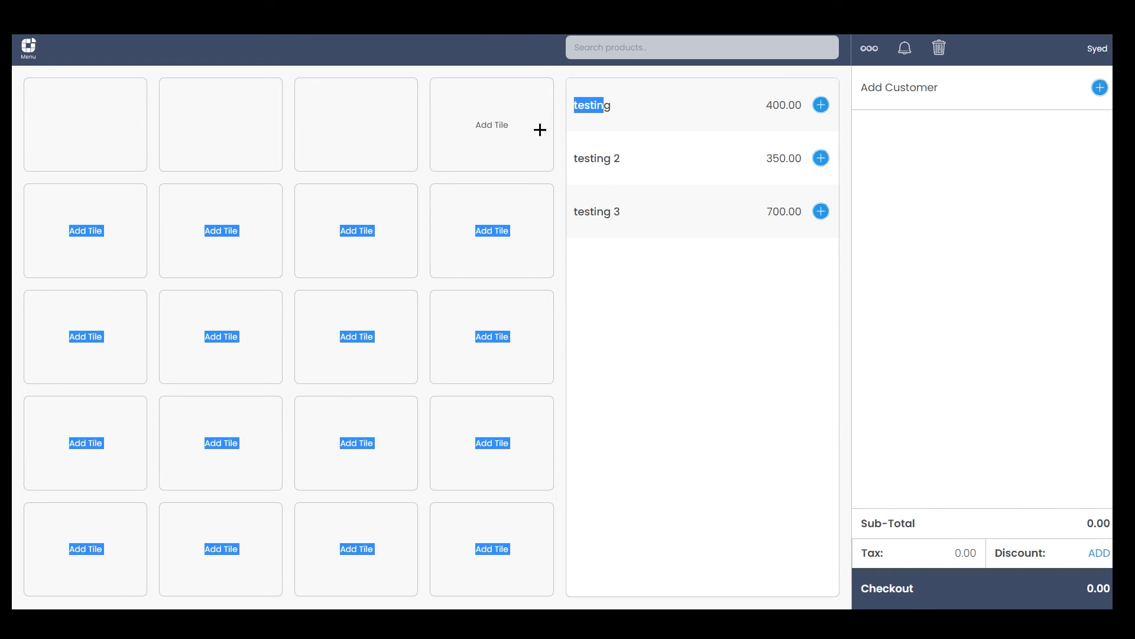
- View the testing product's details, and look over the new customer form
click(793, 106)
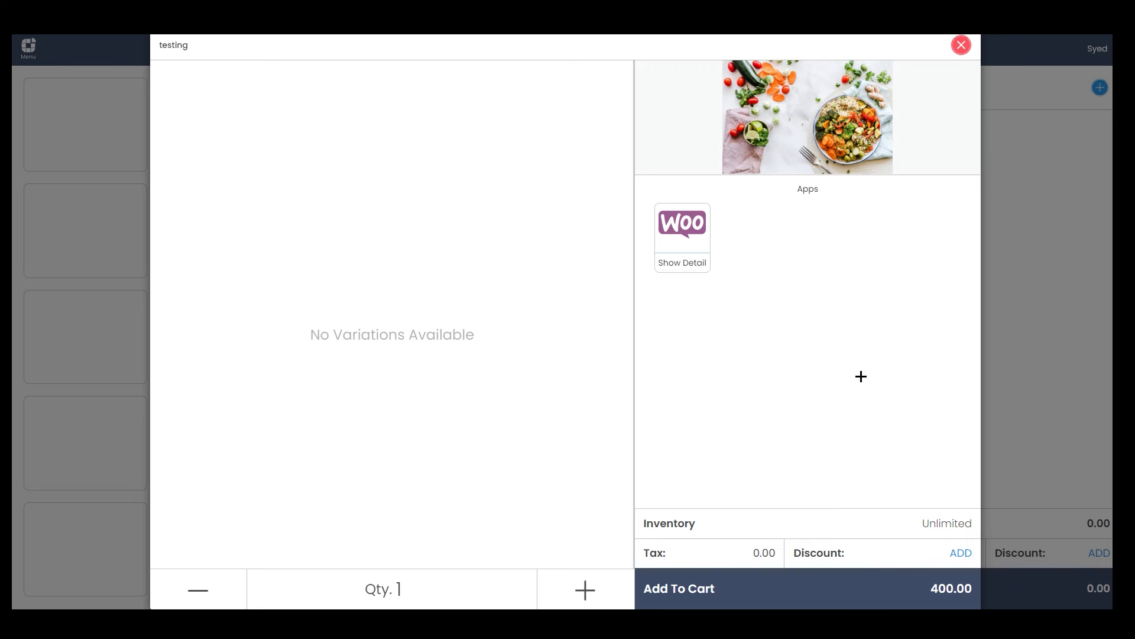
click(962, 47)
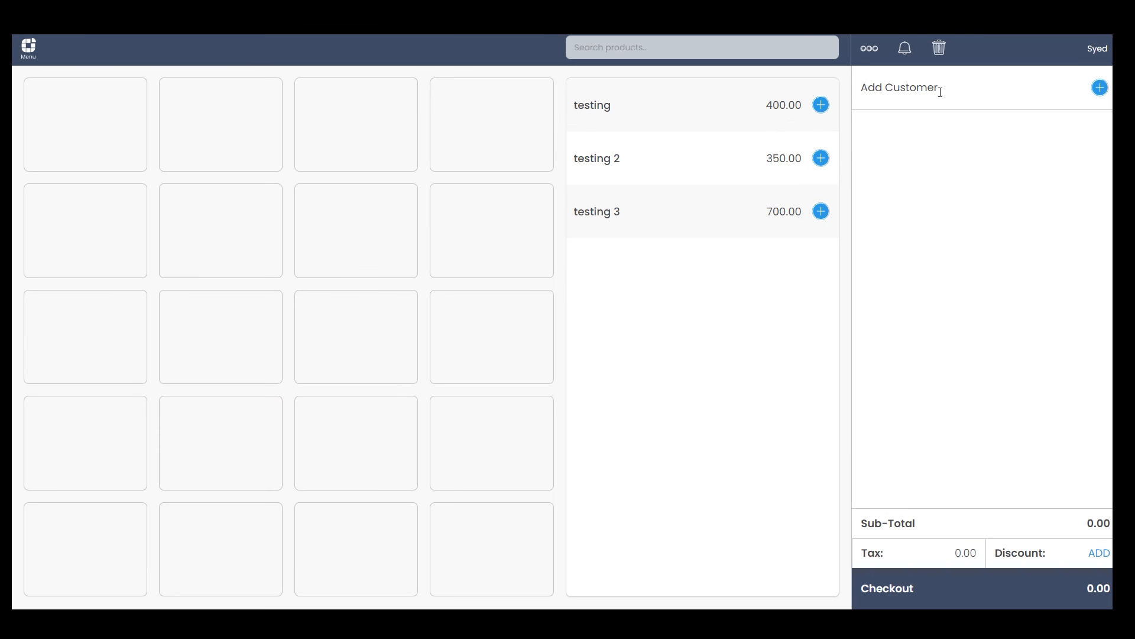
click(1099, 87)
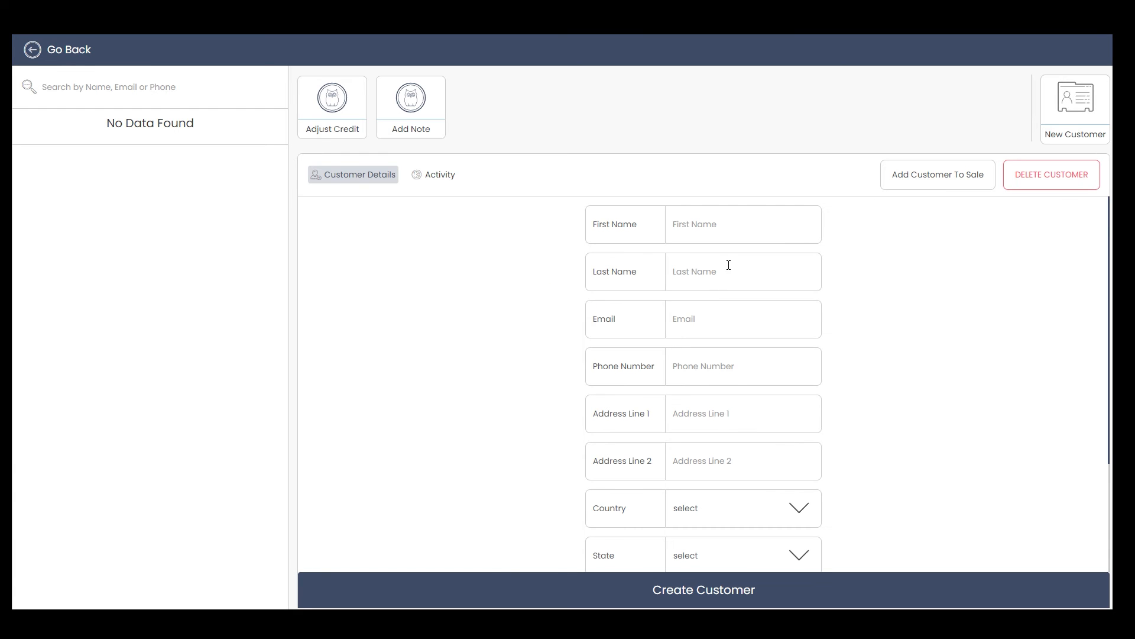
scroll(731, 263, down, 3)
scroll(732, 368, up, 3)
- View the customer's credit adjustment and note dialogs without saving, and return to the register
click(333, 123)
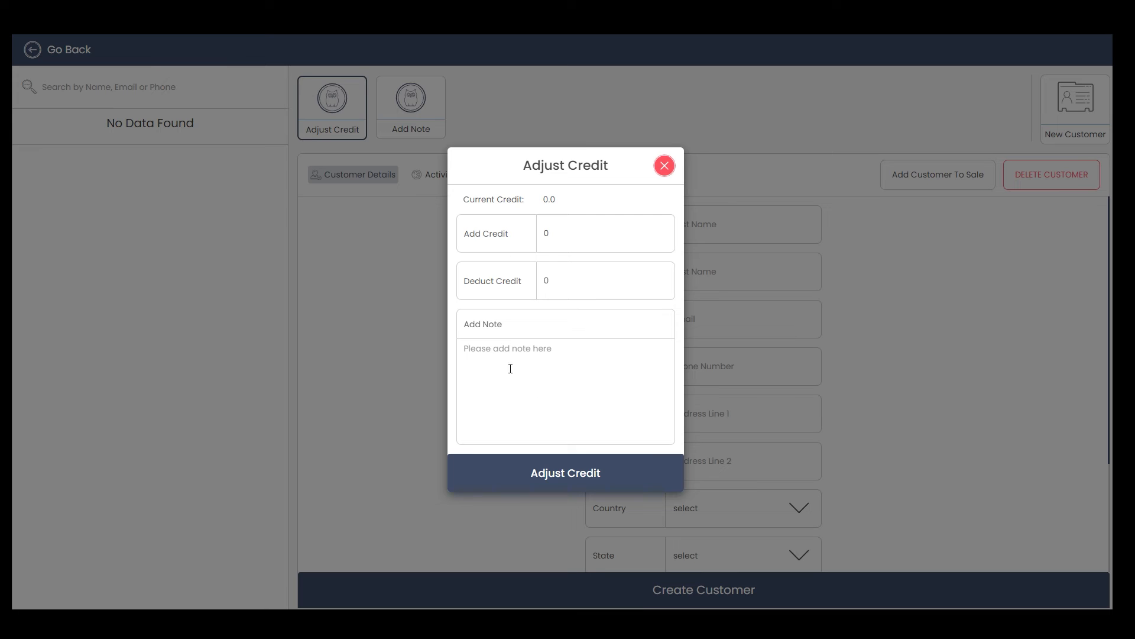
click(664, 166)
click(411, 115)
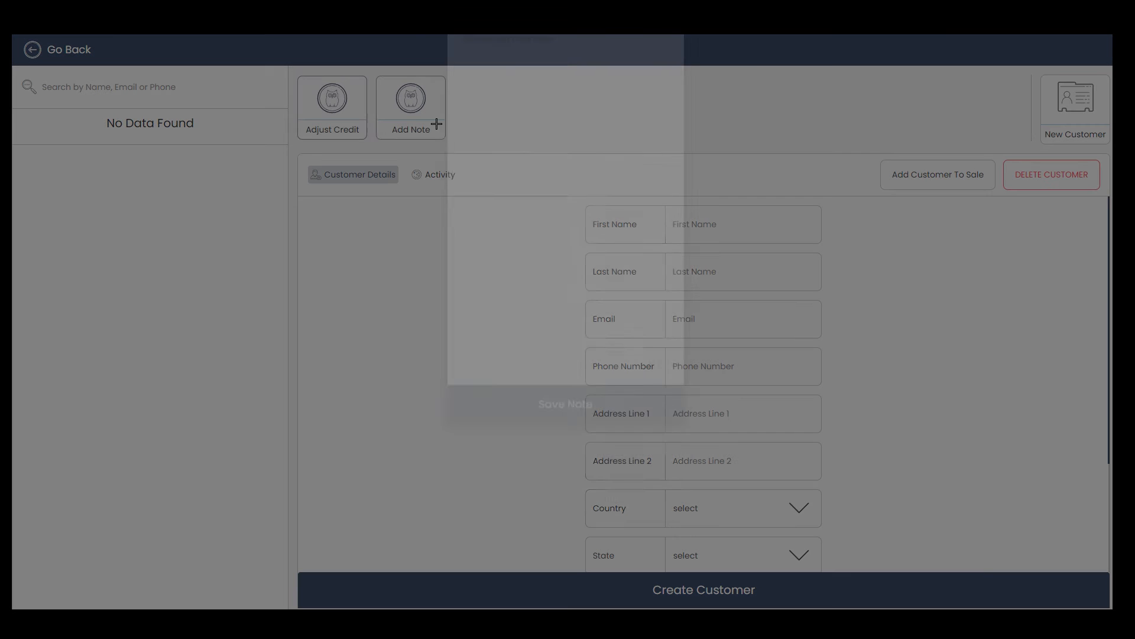
click(664, 103)
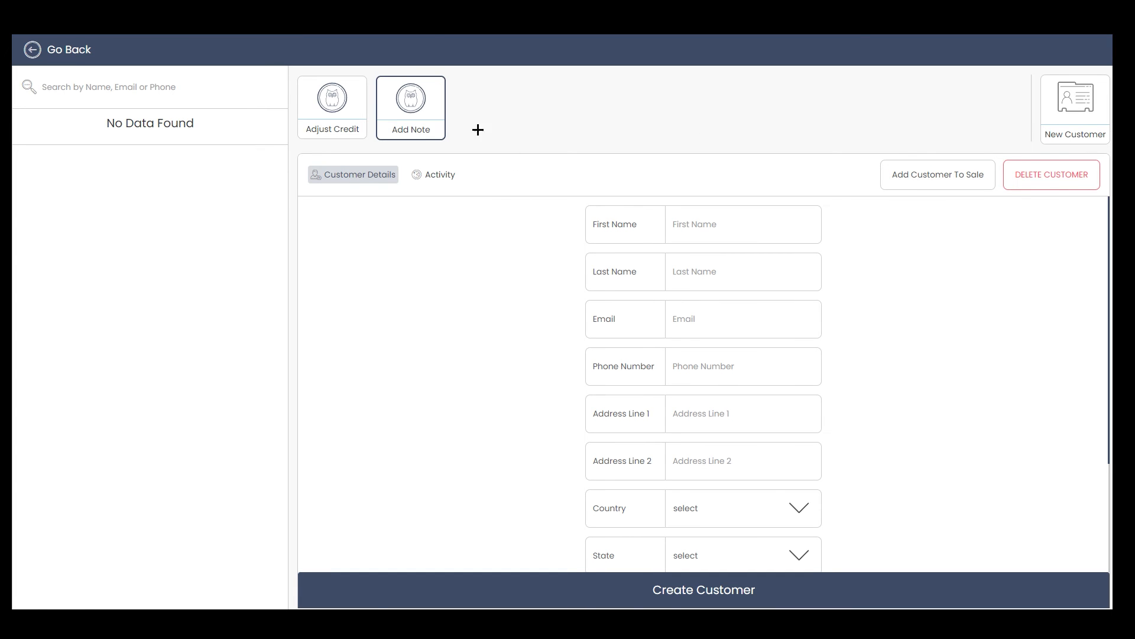
key(alt+Left)
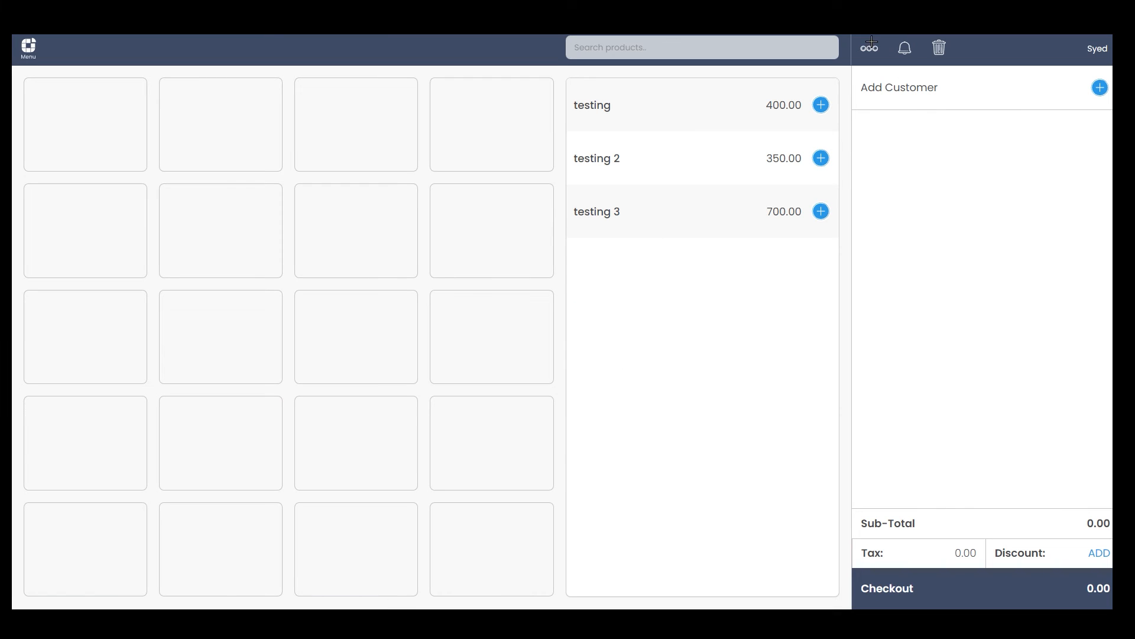
- View the note and fee options for the sale, and try to check out with an empty cart
click(869, 46)
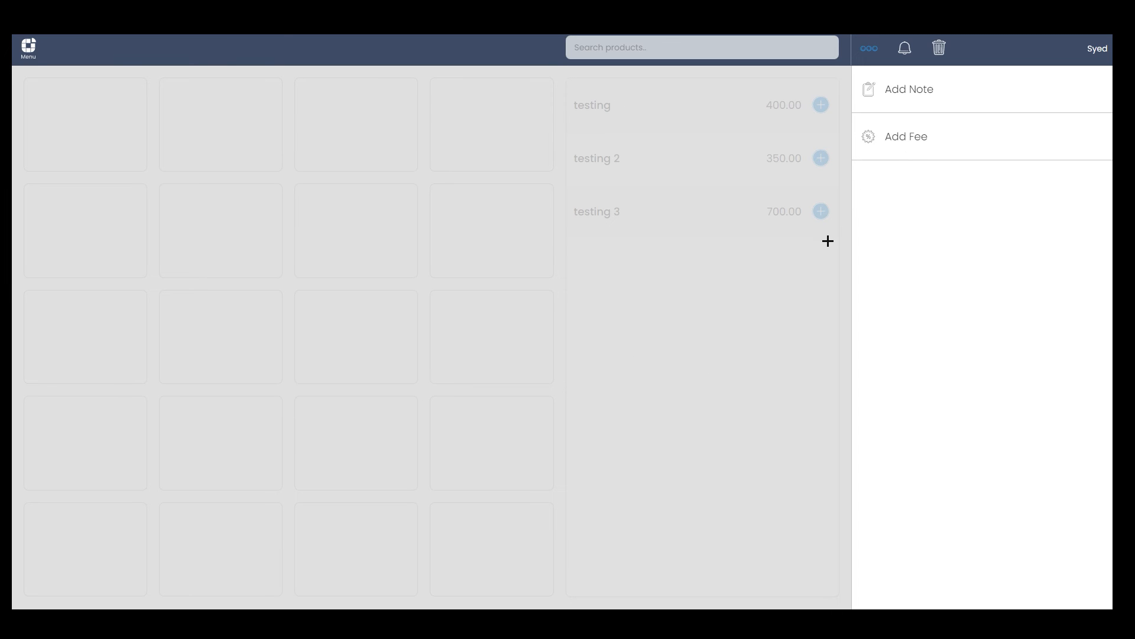
click(725, 361)
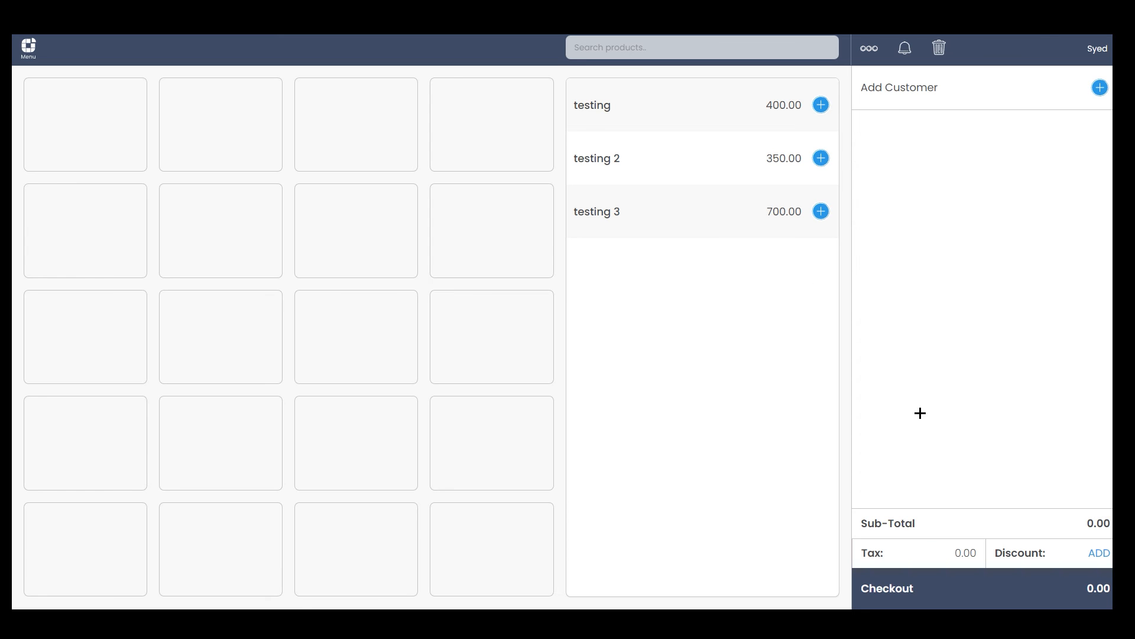
click(909, 589)
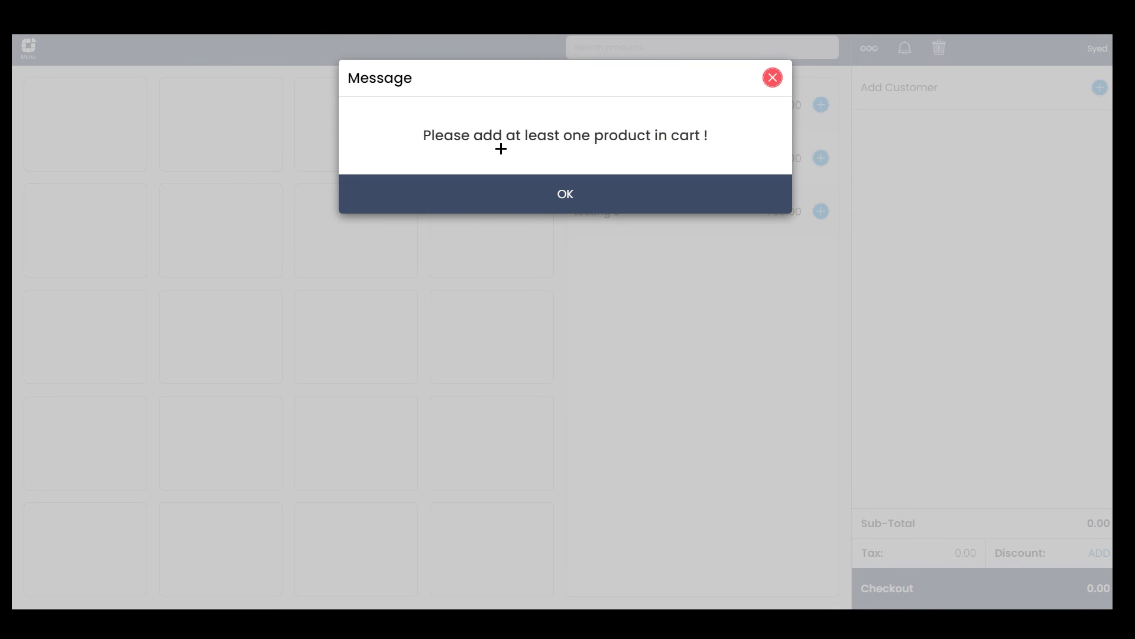
click(551, 189)
- Add testing, testing 2 and testing 3 to the cart and proceed to checkout
click(821, 105)
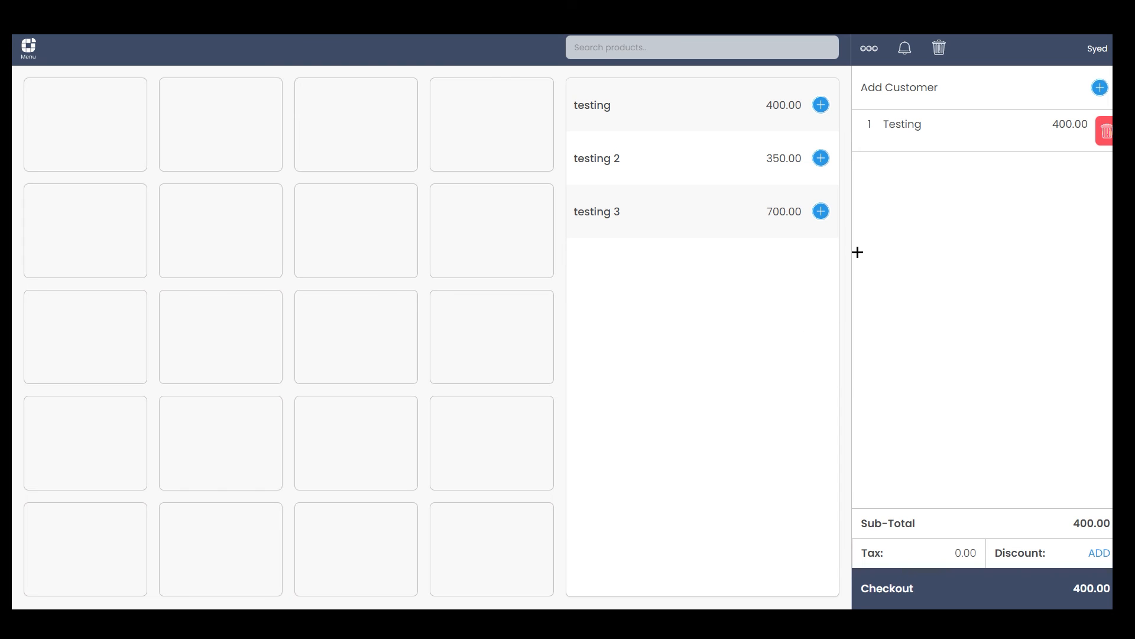
click(822, 158)
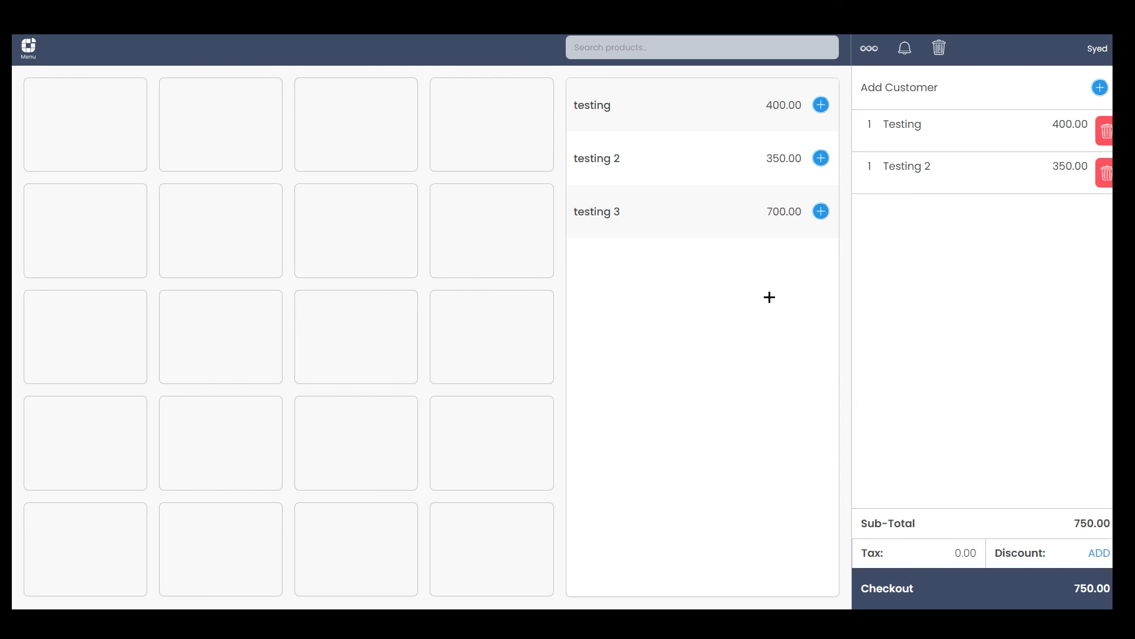
click(821, 211)
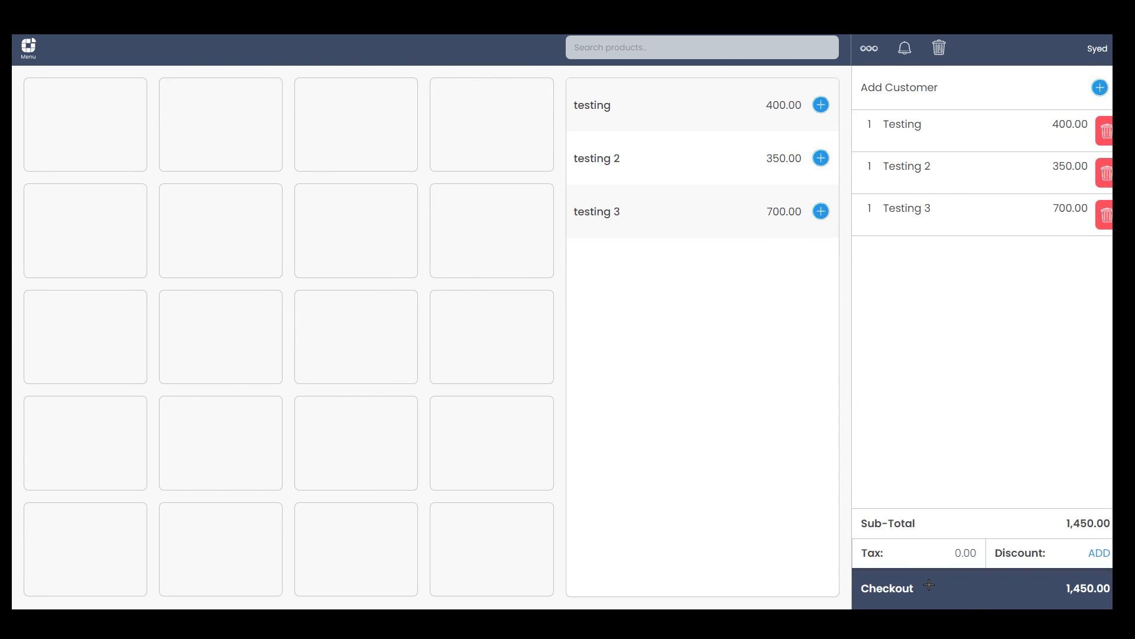
click(928, 585)
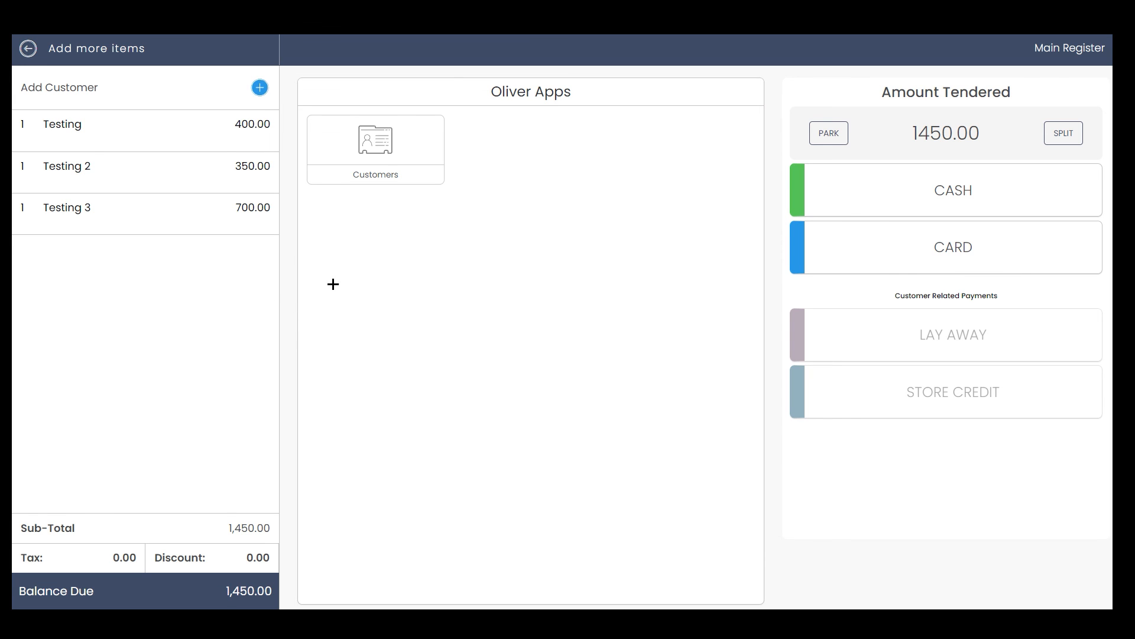
- View the cash payment keypad and return to the payment methods without paying
drag(387, 147, 363, 170)
click(974, 193)
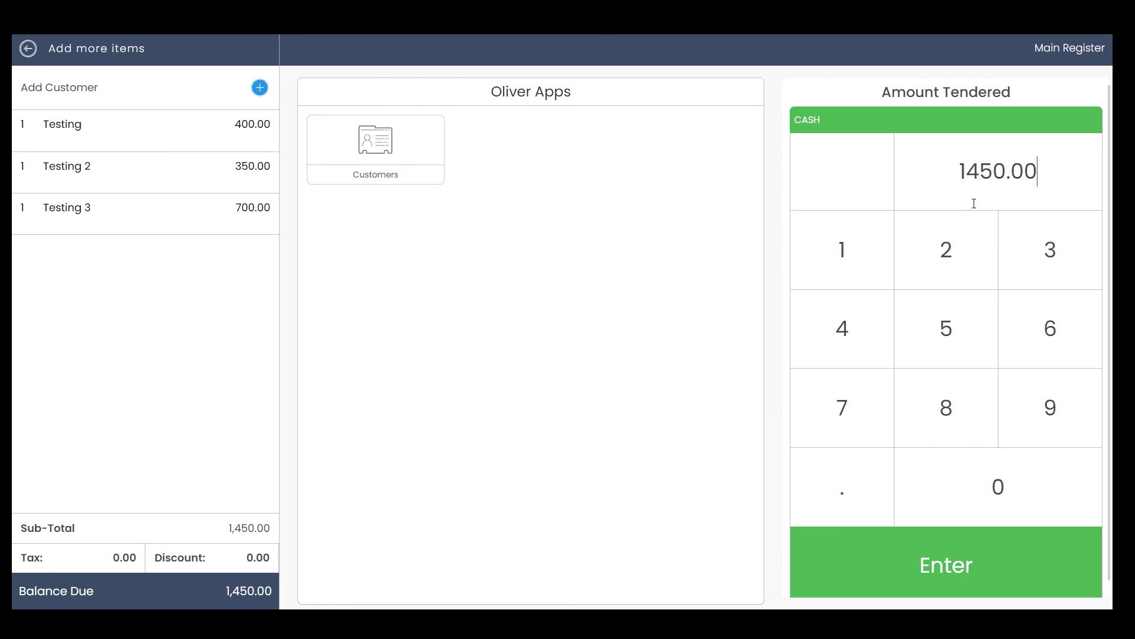
click(1086, 117)
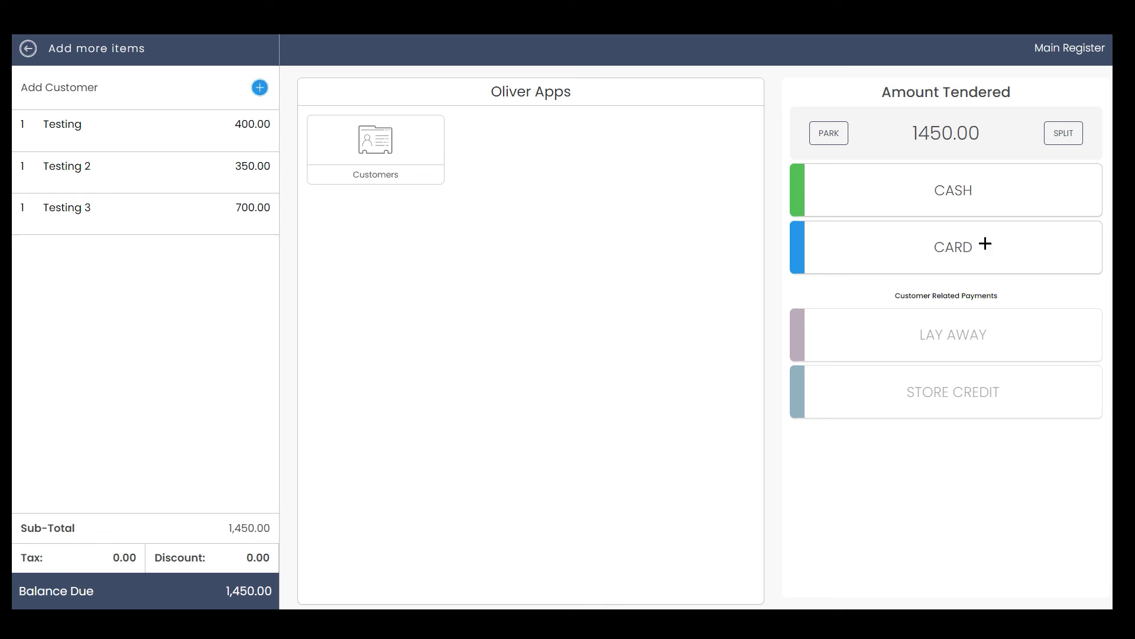
- Pay for the order by card without printing the receipt, and start a new sale
click(954, 235)
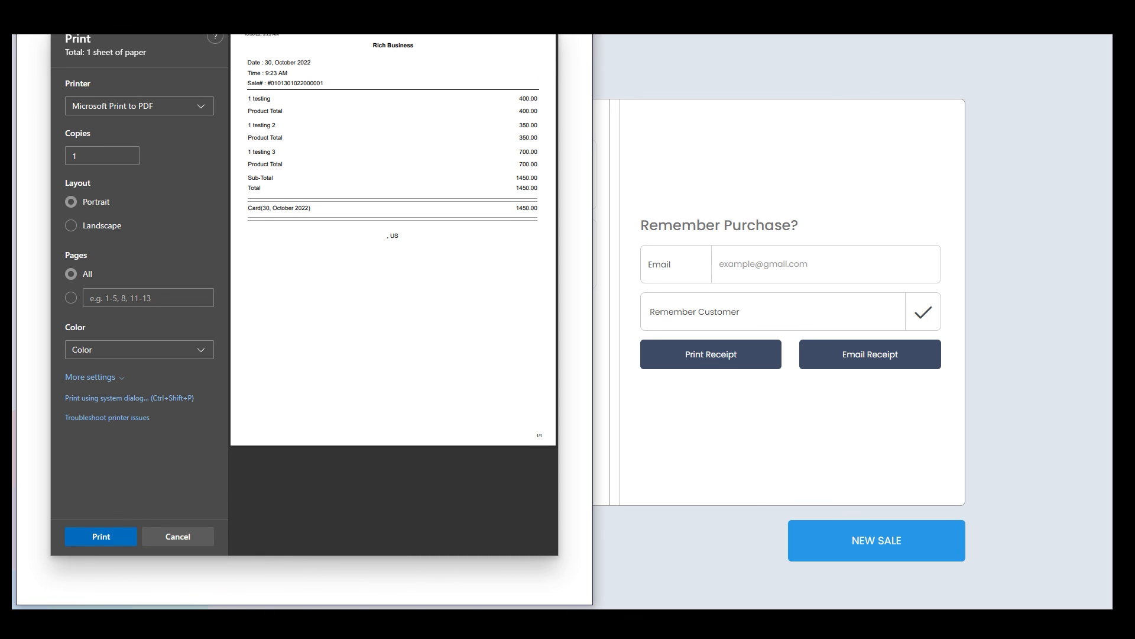
key(Escape)
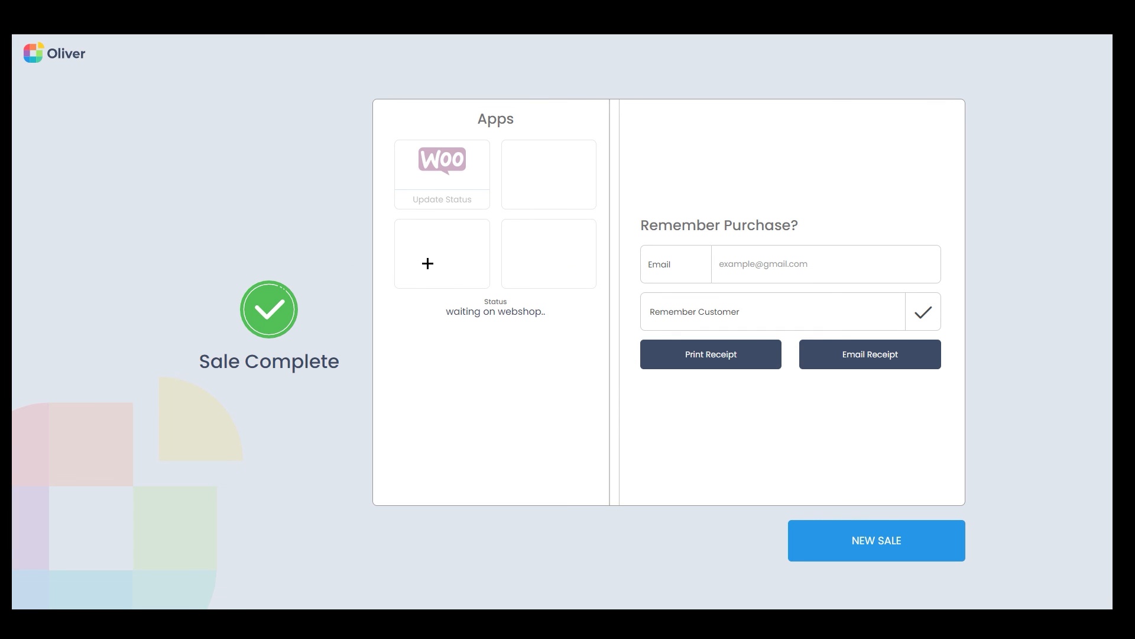
click(867, 541)
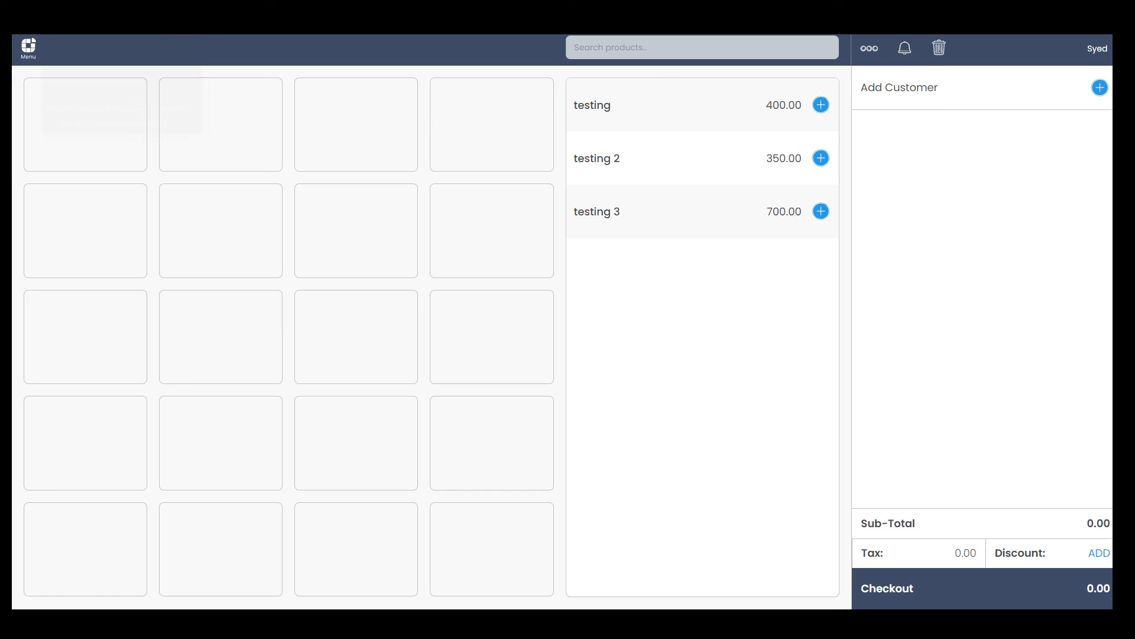
- Switch back to the Oliver POS Bridge page in the WordPress admin
click(118, 36)
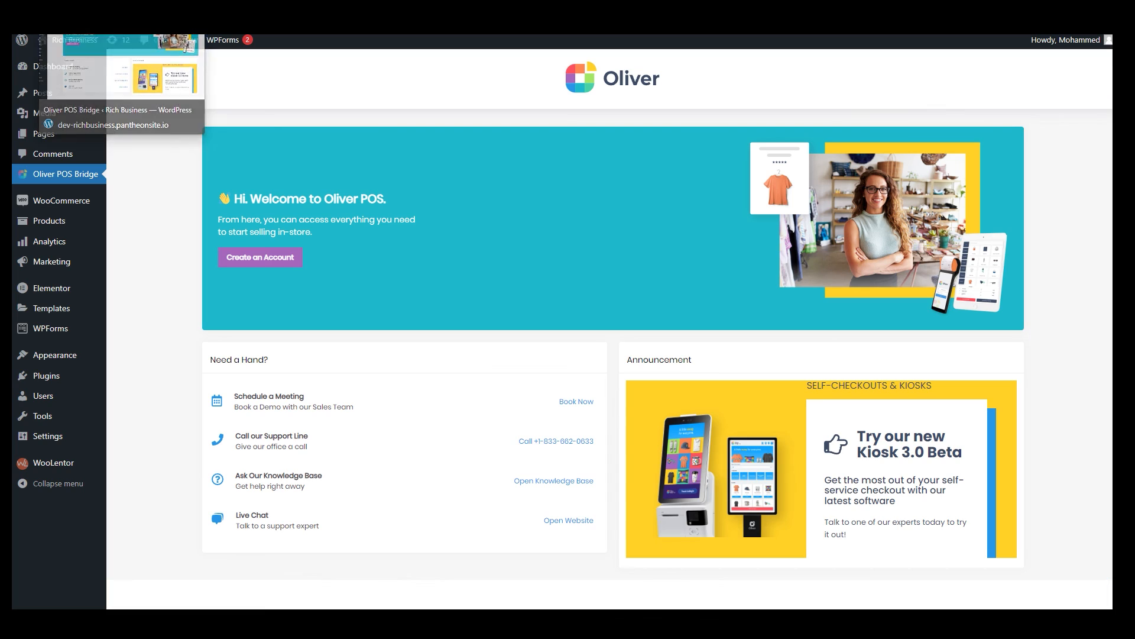